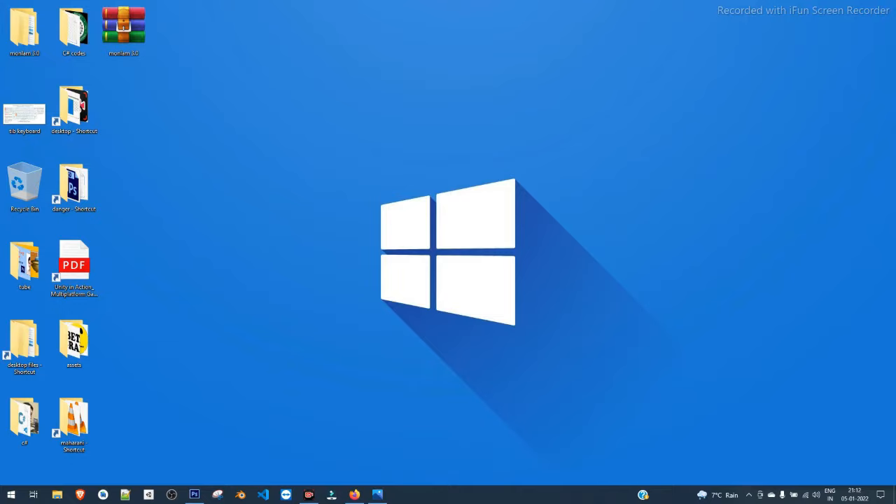
Step: Extract the monlam 3.0 archive on the desktop into its own monlam 3.0 folder, replacing all existing files
right_click(189, 219)
left_click(210, 247)
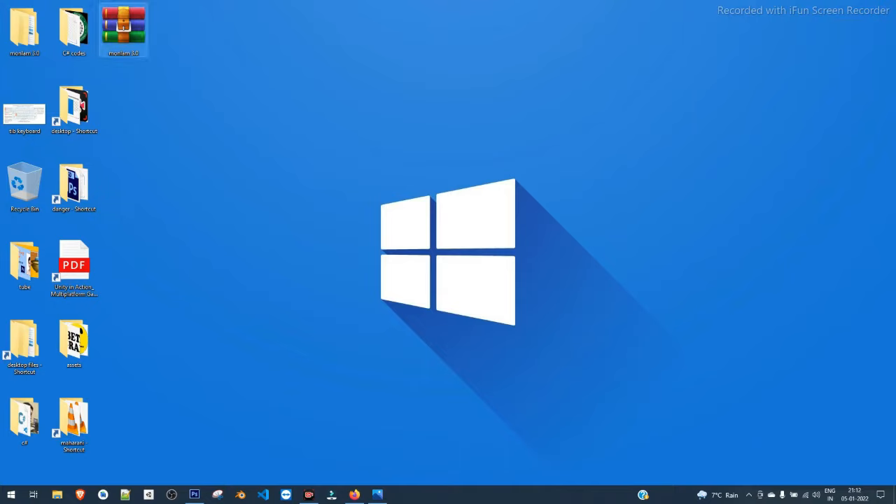
left_click(124, 31)
right_click(121, 19)
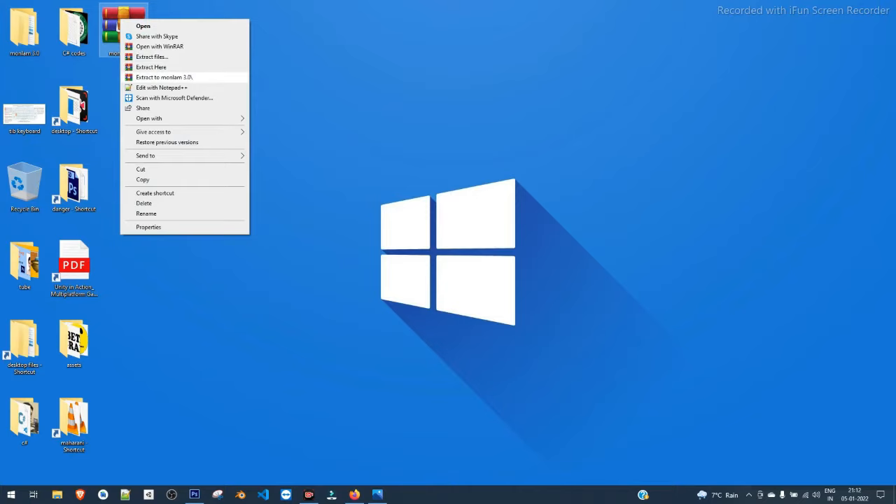
left_click(164, 77)
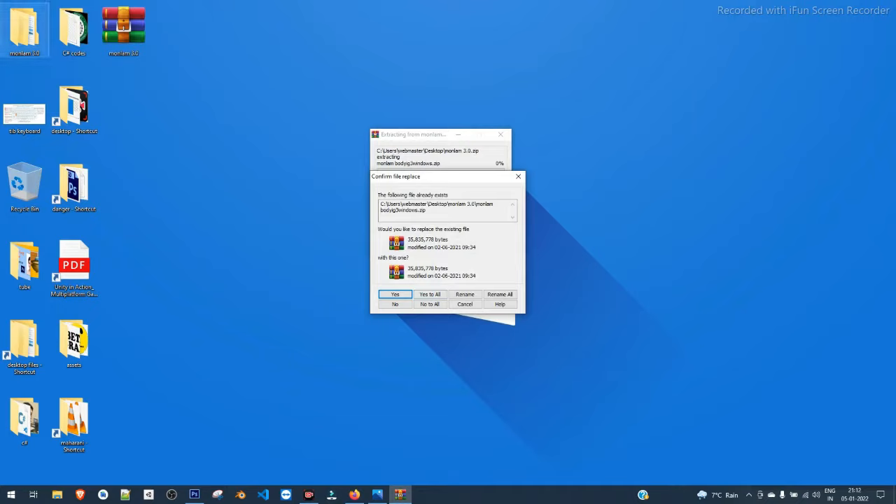
left_click(25, 32)
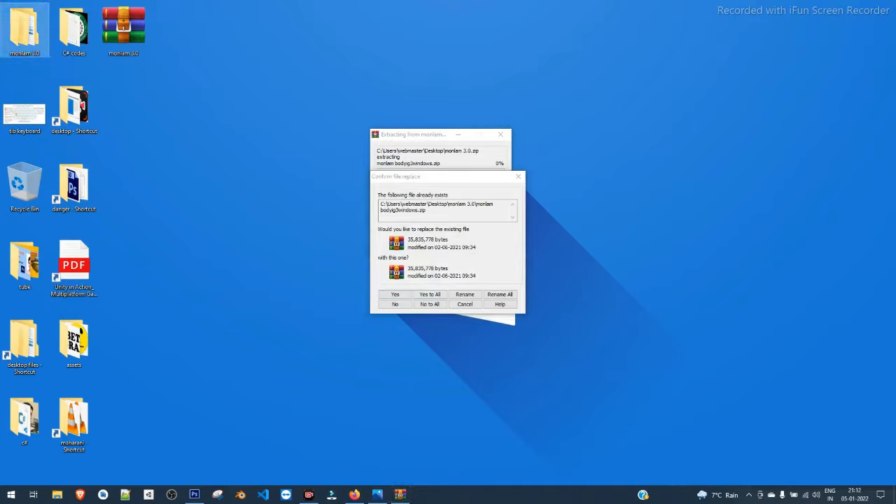
left_click(430, 295)
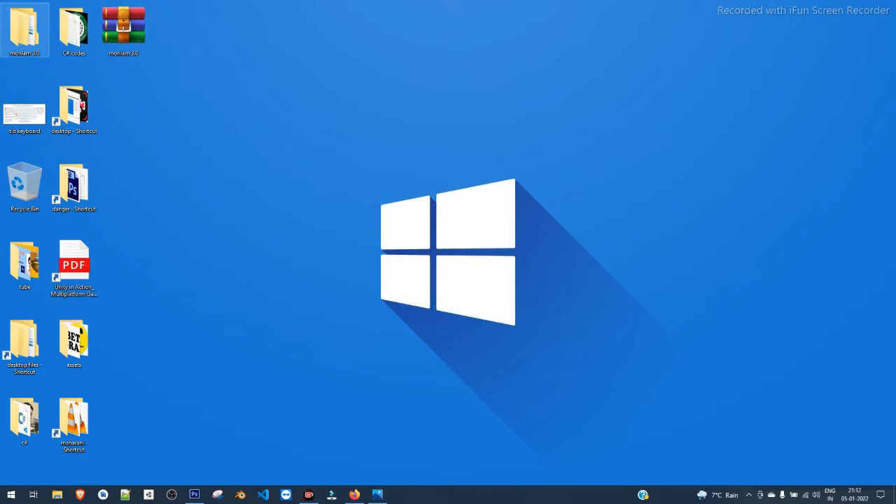
Step: Extract the monlam bodyig3windows archive in place inside the monlam 3.0 folder, replacing all existing files
double_click(25, 28)
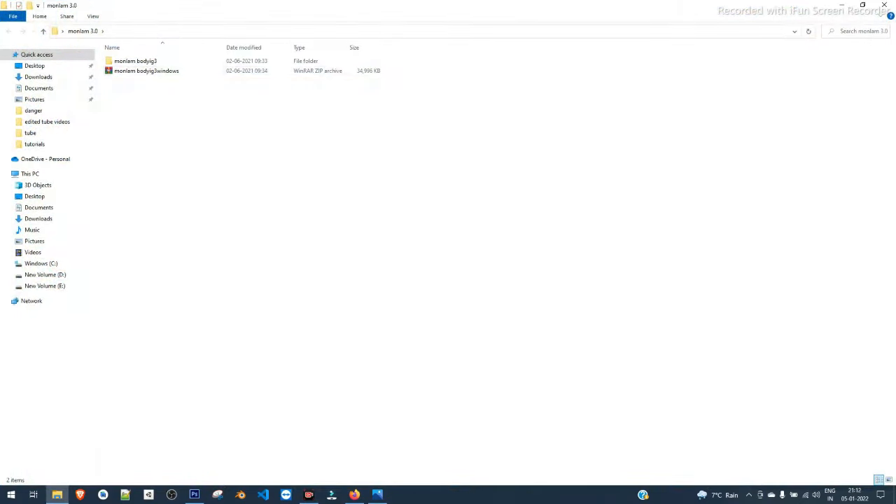
left_click(146, 71)
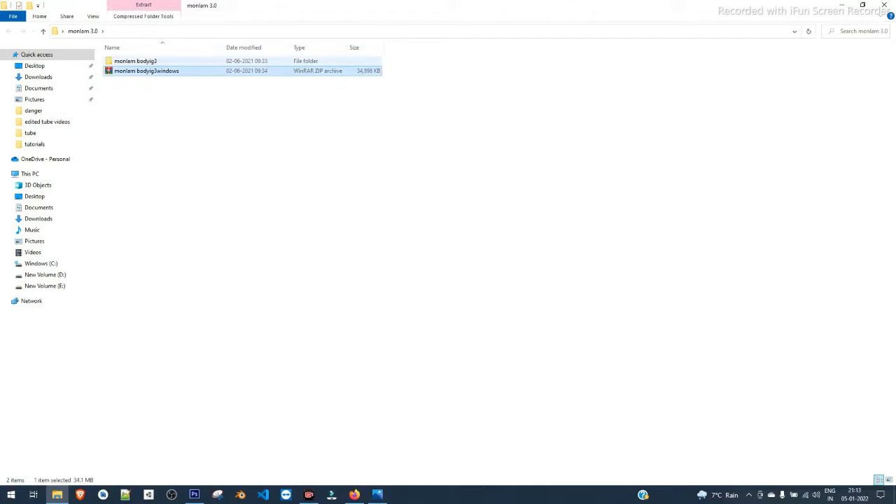
double_click(136, 61)
left_click(83, 31)
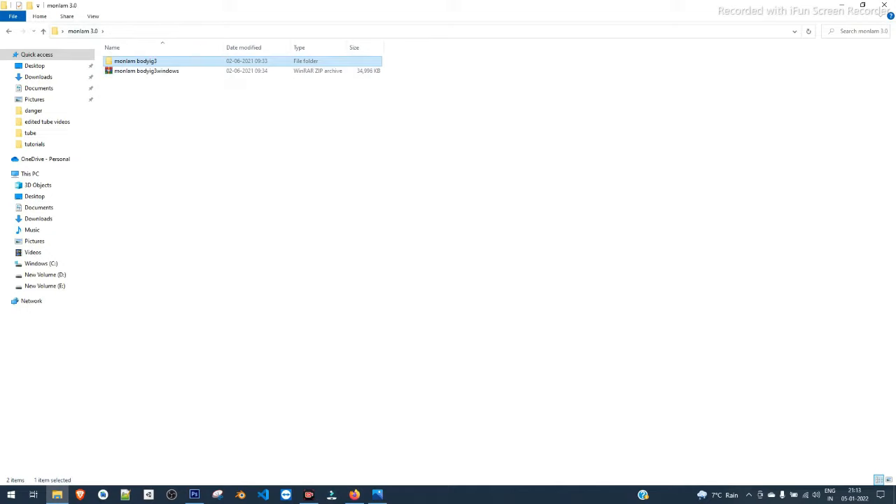
left_click(146, 71)
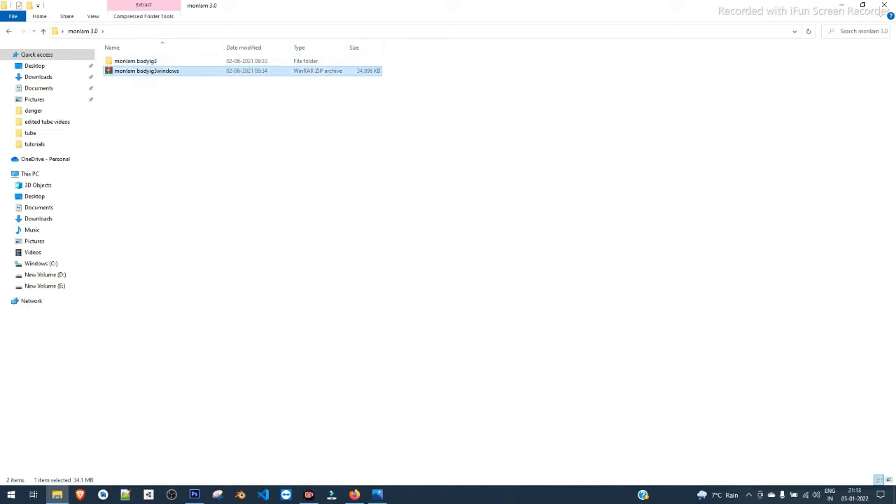
right_click(124, 71)
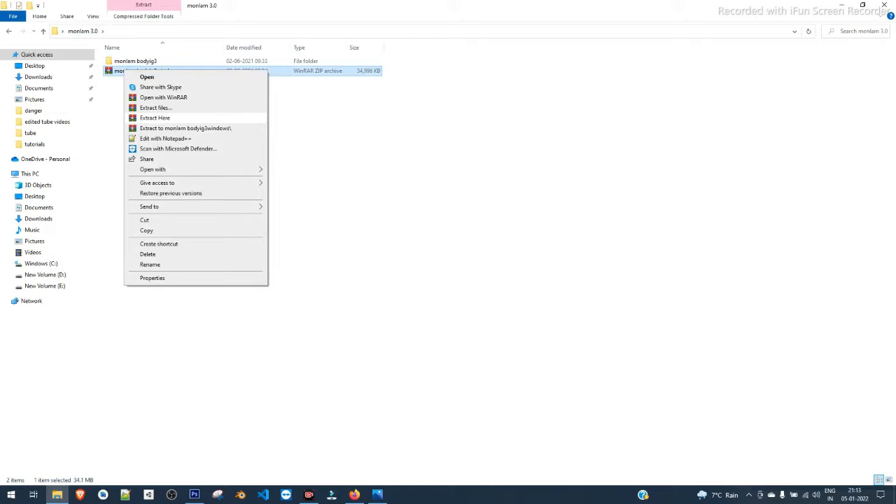
left_click(155, 118)
left_click(429, 294)
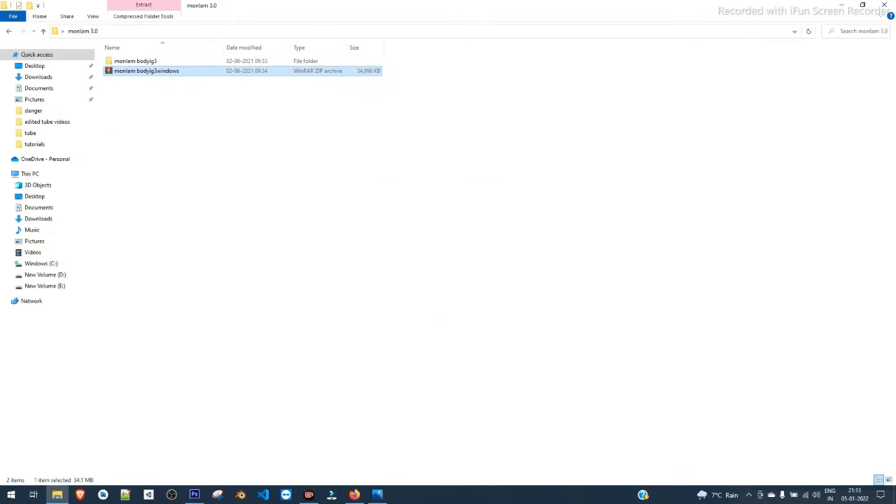
Step: Run the autorun application from the monlam bodyig3 folder as administrator and open its Windows installation page
double_click(135, 61)
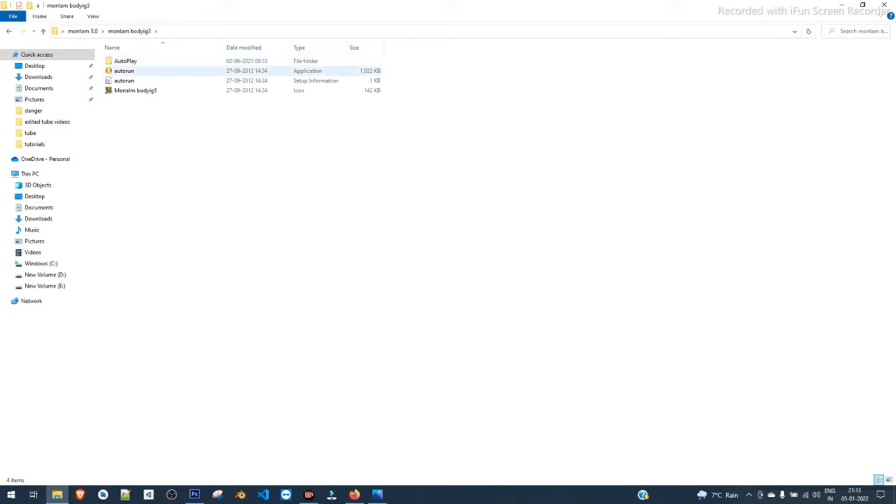
left_click(124, 71)
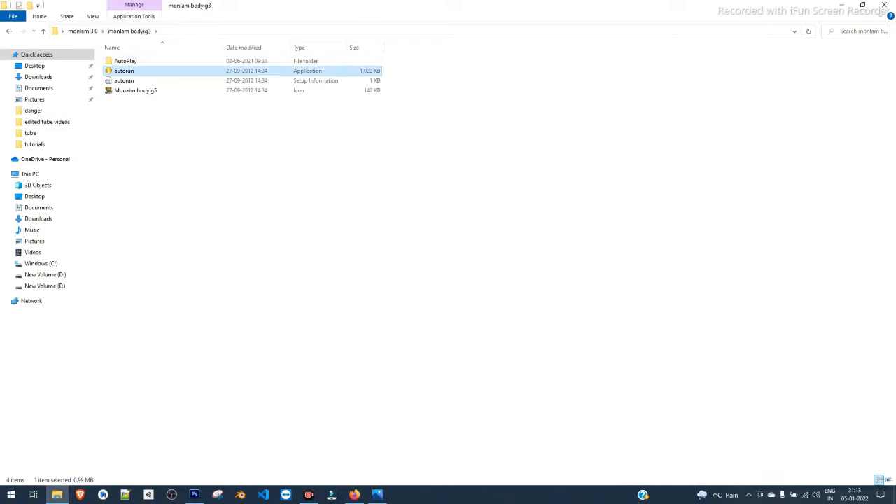
right_click(121, 71)
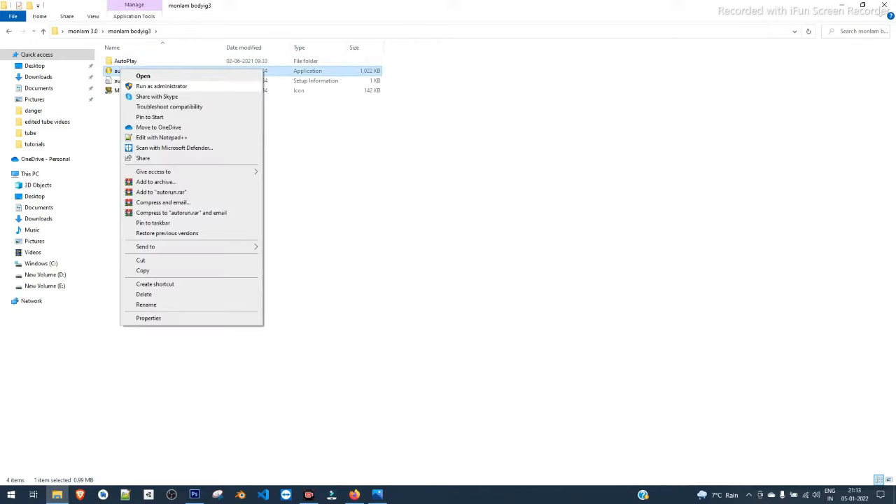
left_click(161, 86)
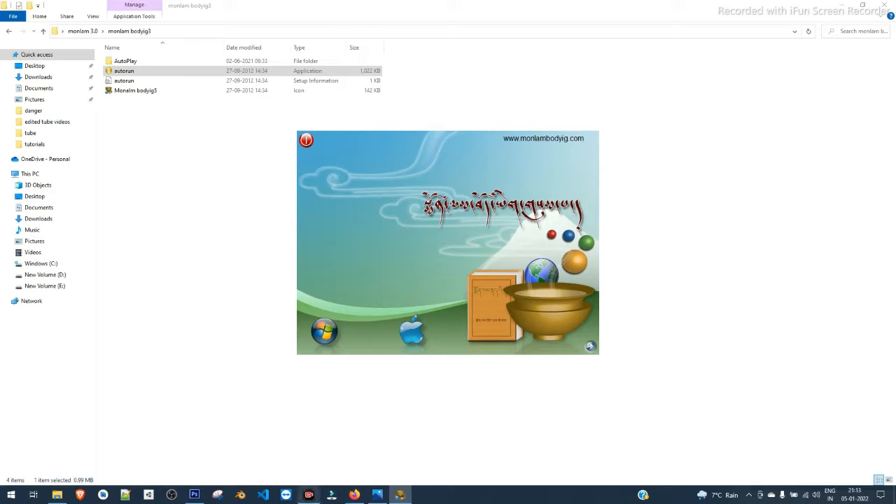
left_click(308, 495)
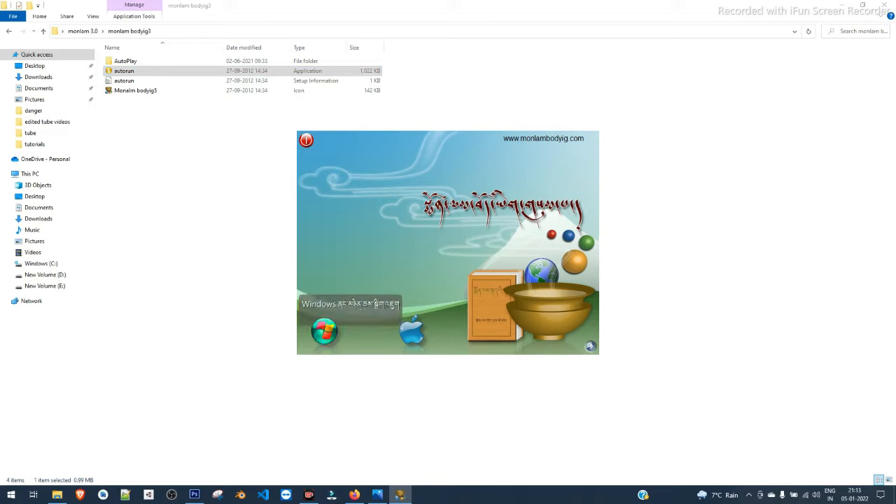
left_click(324, 331)
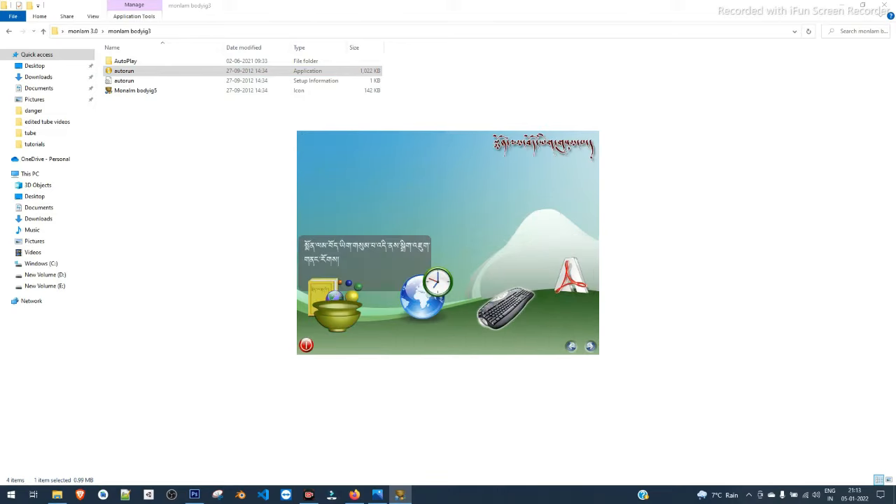
Step: Start the Monlam bodyig 3 setup wizard, proceed with the Modify option, and cancel out of the wizard
left_click(335, 315)
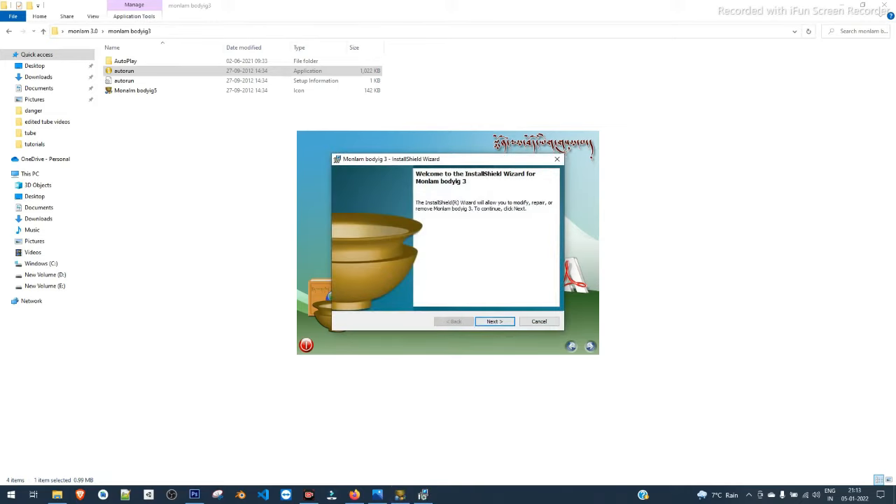
key("Return")
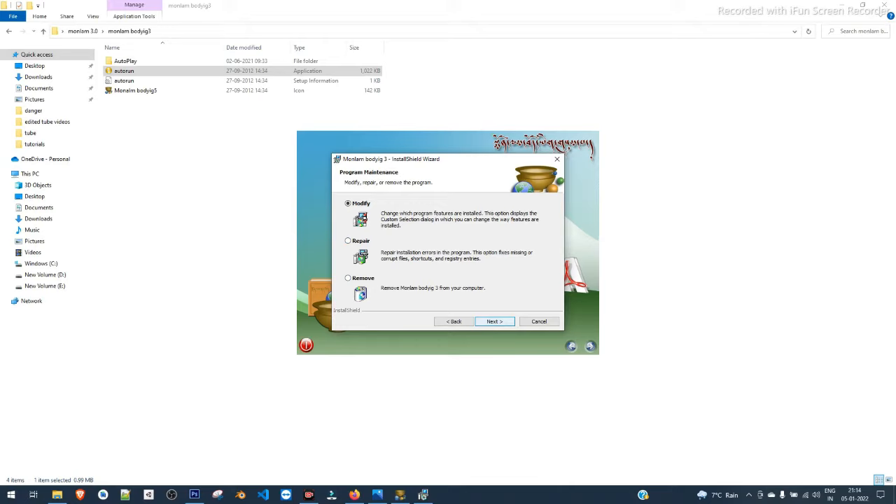
left_click(494, 321)
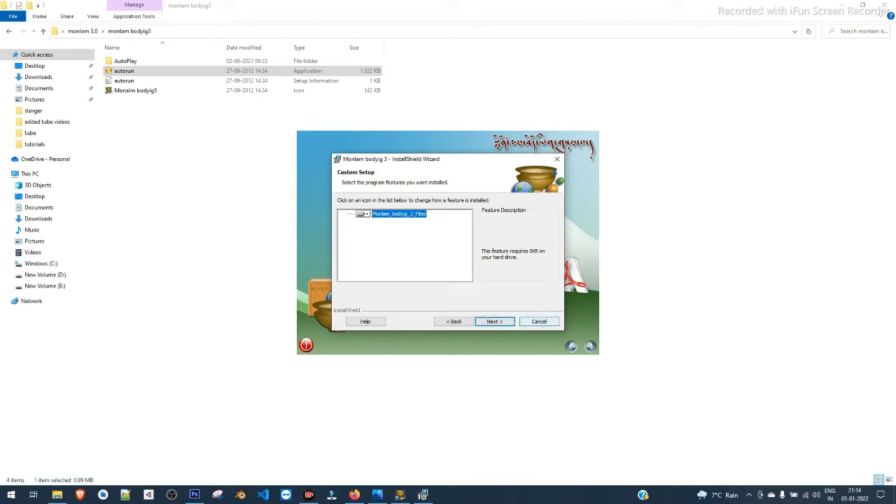
left_click(539, 321)
left_click(426, 263)
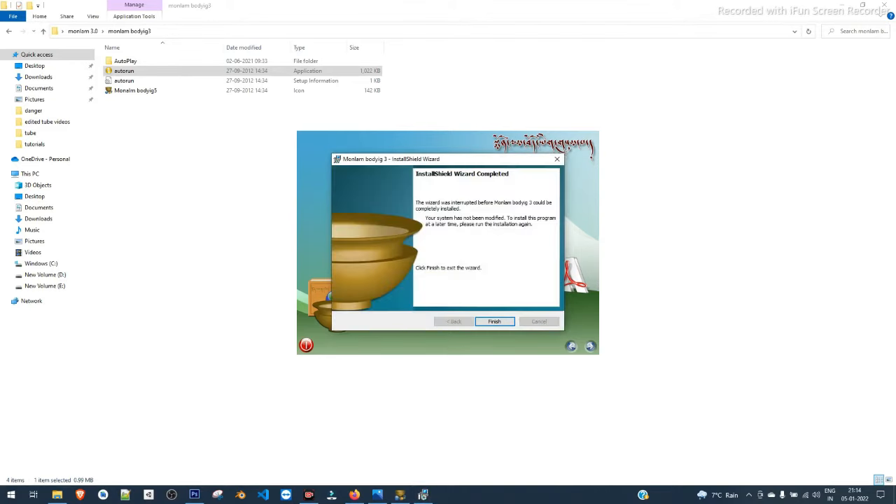
left_click(494, 322)
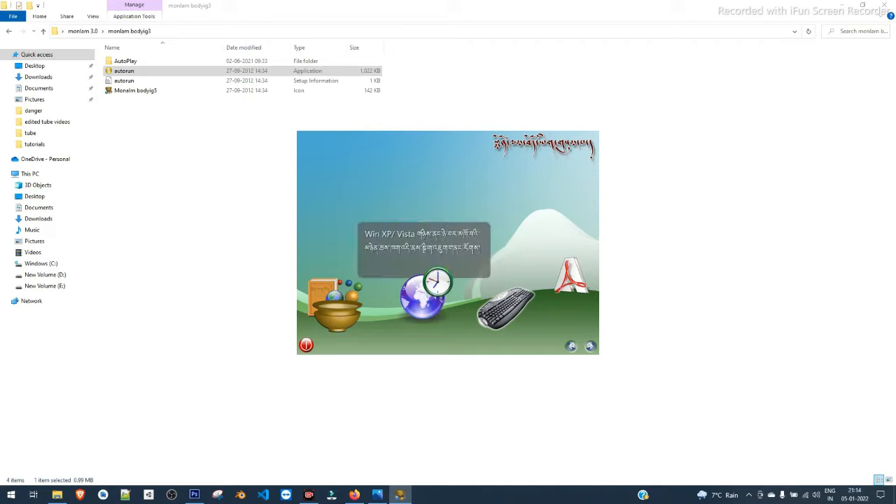
Step: Check the installer's Win XP/Vista software page and return to the main Windows installation page
left_click(424, 296)
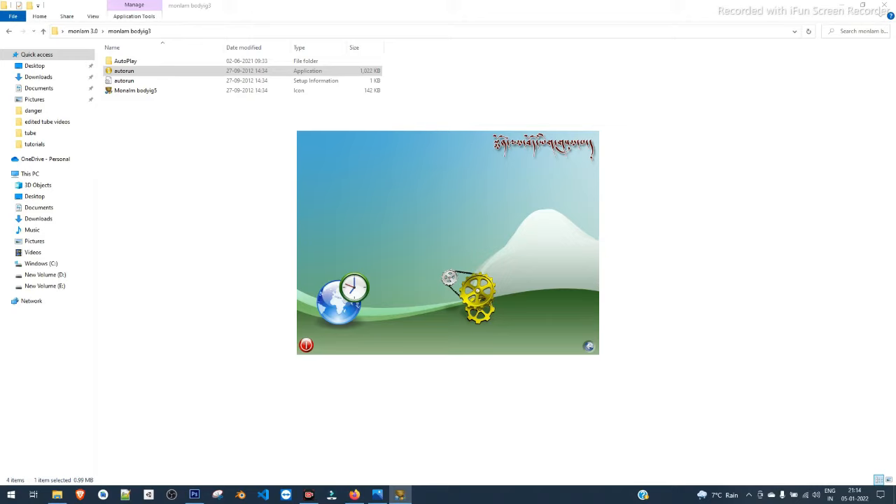
left_click(589, 346)
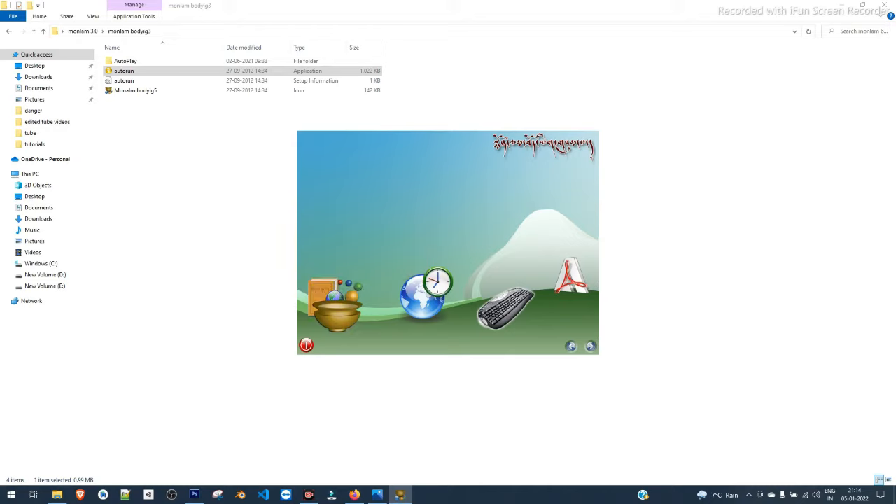
Step: Start the Monlam Bod-yig3 Unicode TCRCKB keyboard setup, choose to repair the keyboard layout, and cancel the setup
left_click(505, 308)
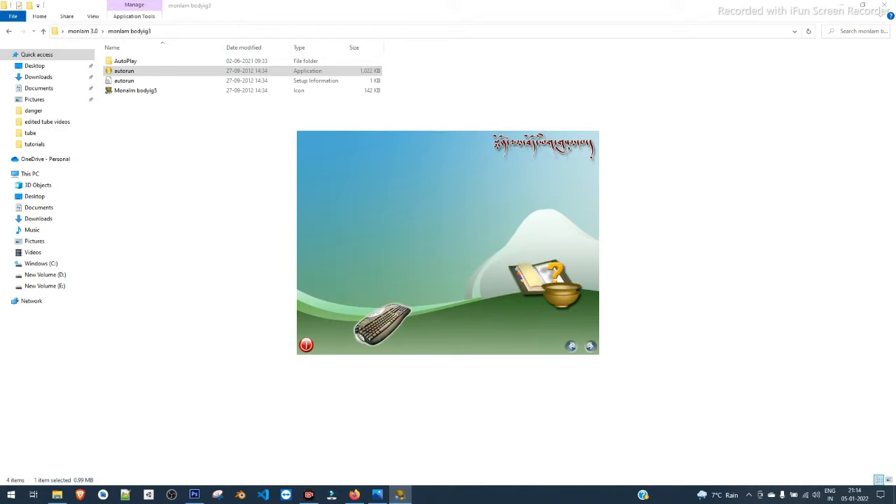
left_click(381, 324)
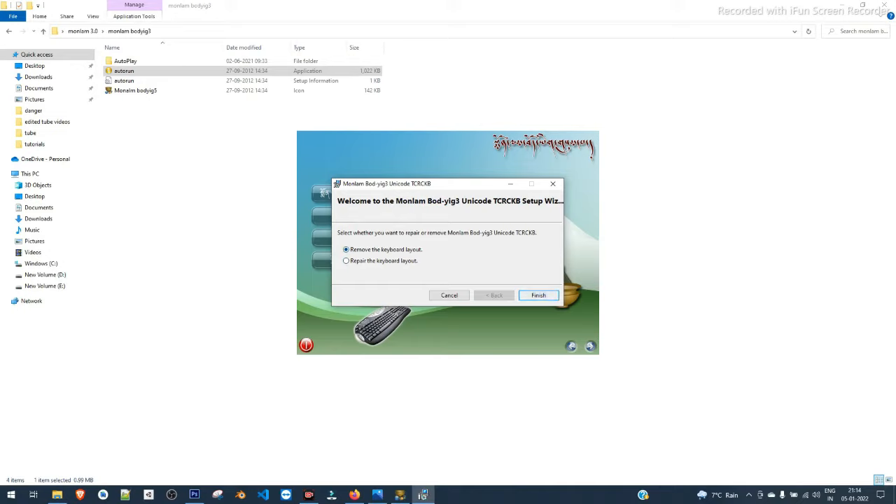
left_click_drag(479, 181, 487, 158)
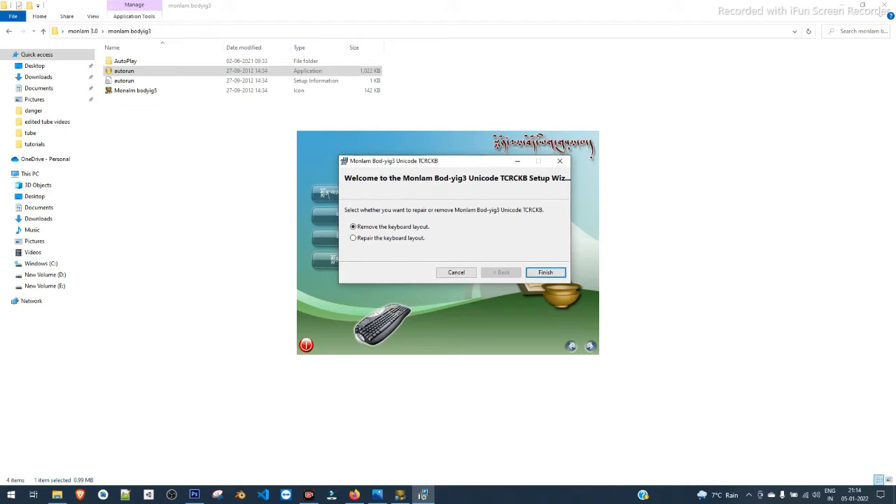
left_click_drag(467, 163, 456, 161)
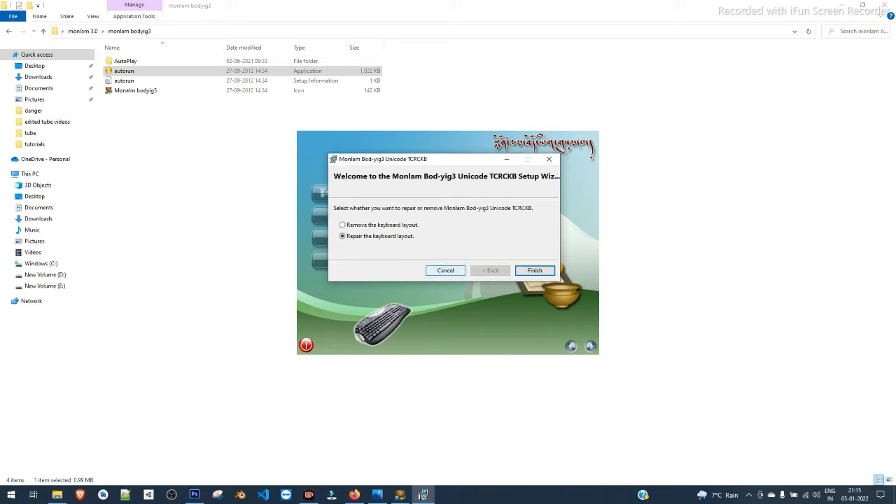
left_click(445, 270)
left_click(462, 259)
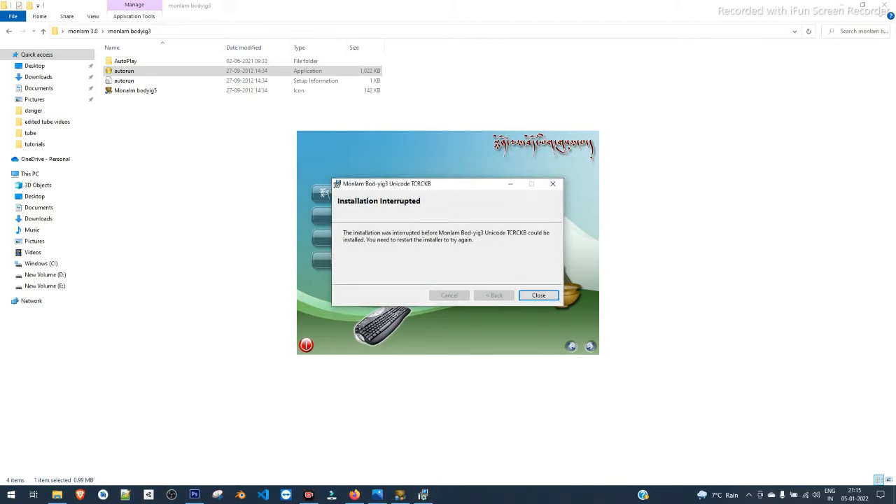
key("Return")
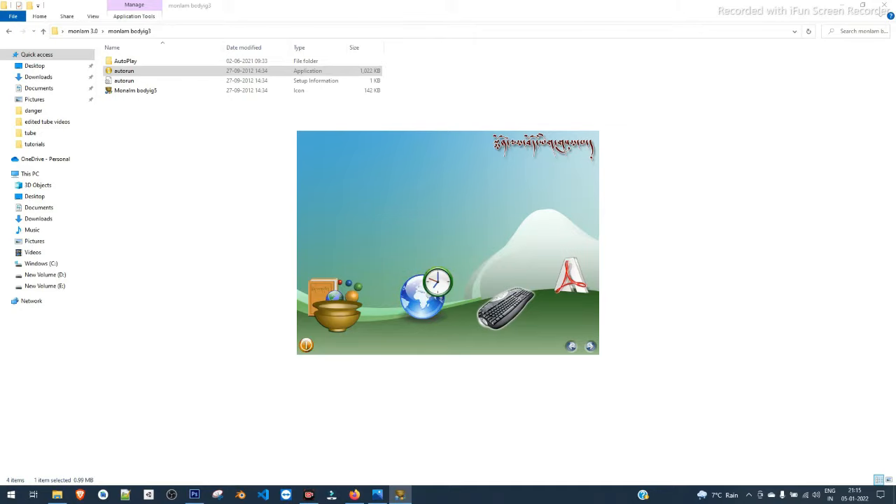
Step: Exit the Monlam installer and check the system's input language list for the Monlam keyboard layouts
left_click(306, 344)
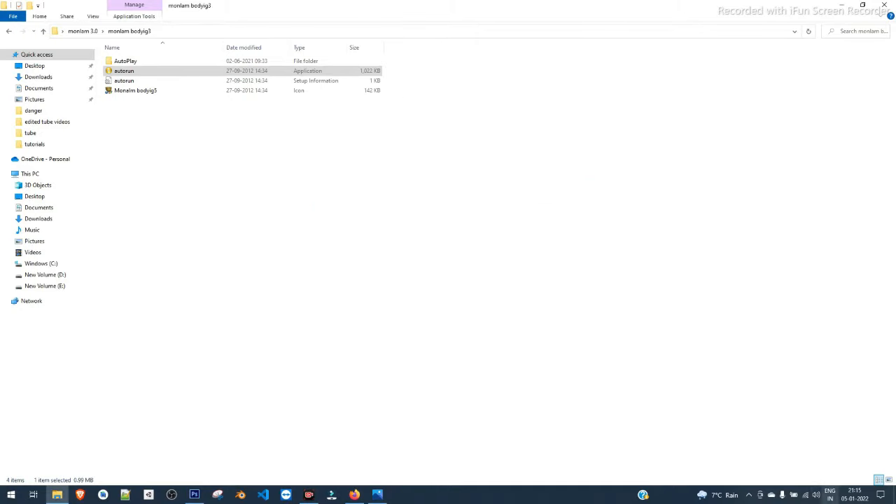
left_click(830, 494)
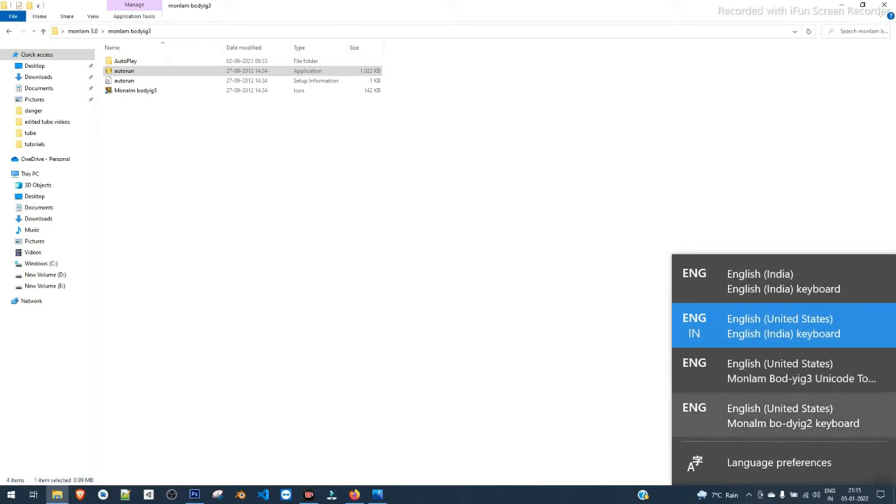
left_click(573, 363)
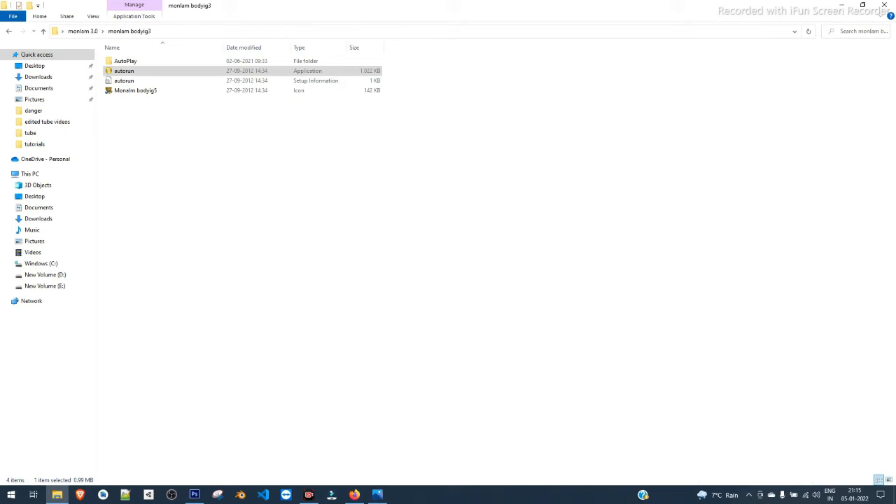
Step: Close the monlam bodyig3 folder, create a new Microsoft Word document on the desktop, and open it in Word
left_click(884, 5)
right_click(185, 150)
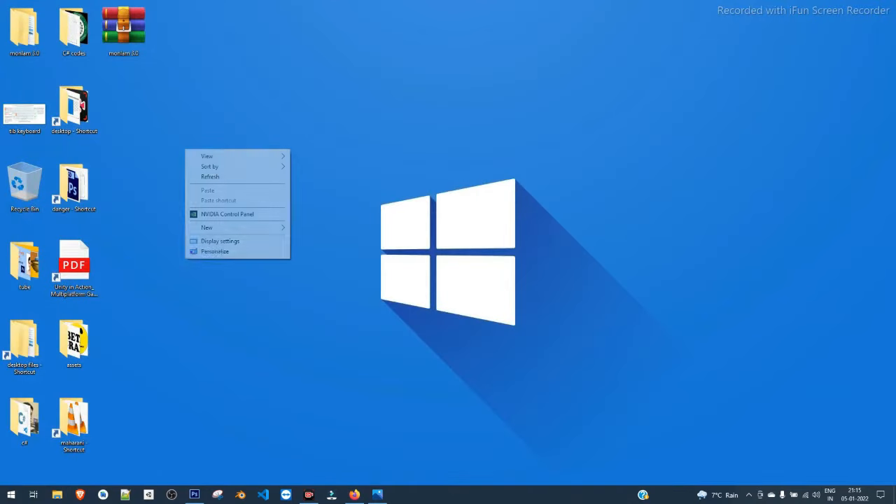
mouse_move(210, 227)
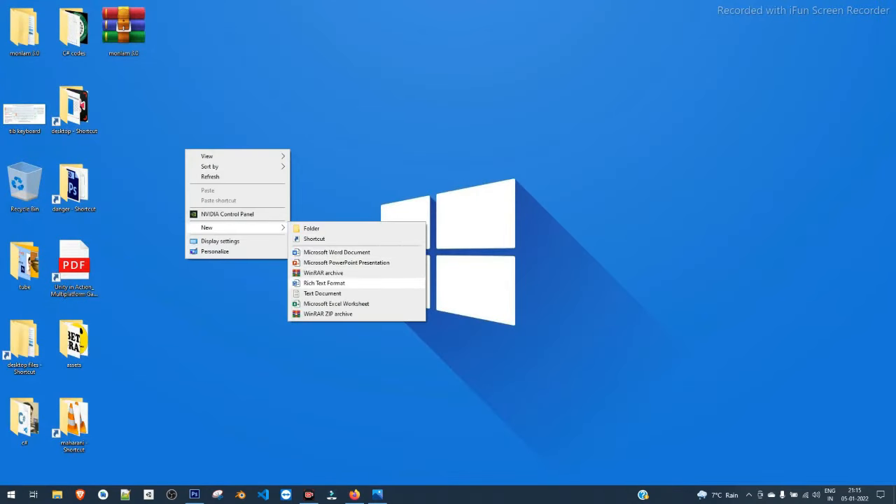
left_click(337, 252)
key("Return")
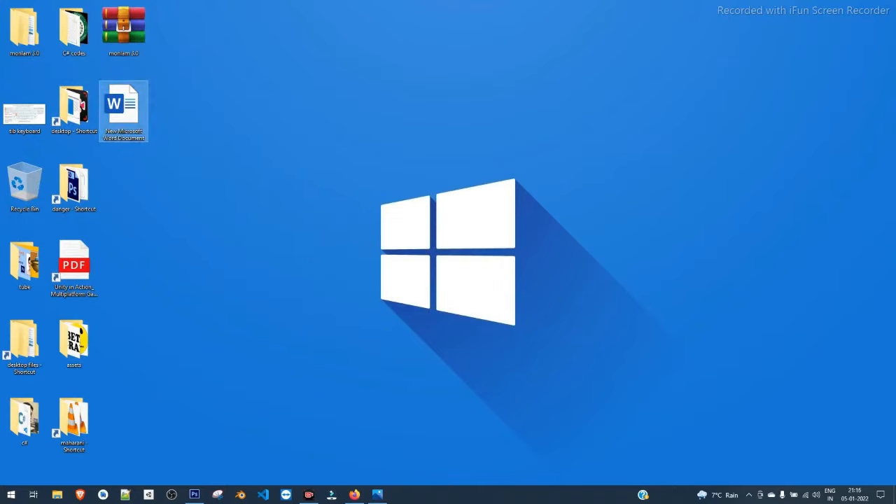
key("Return")
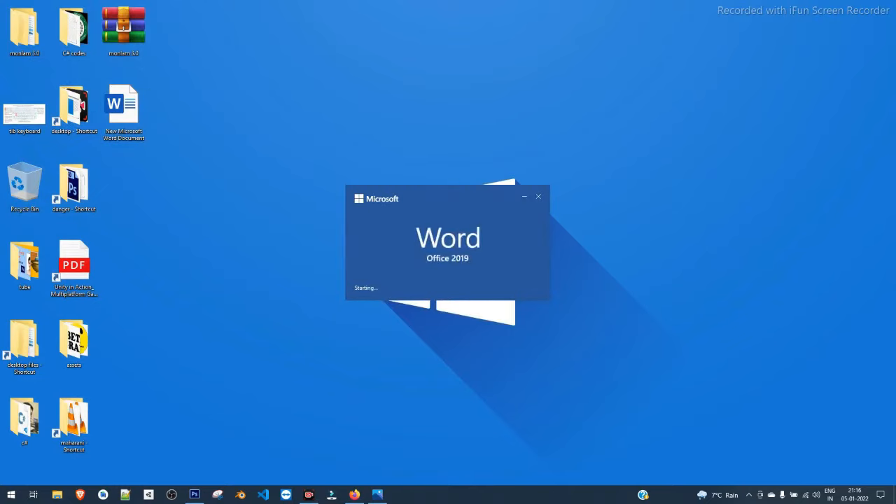
right_click(244, 163)
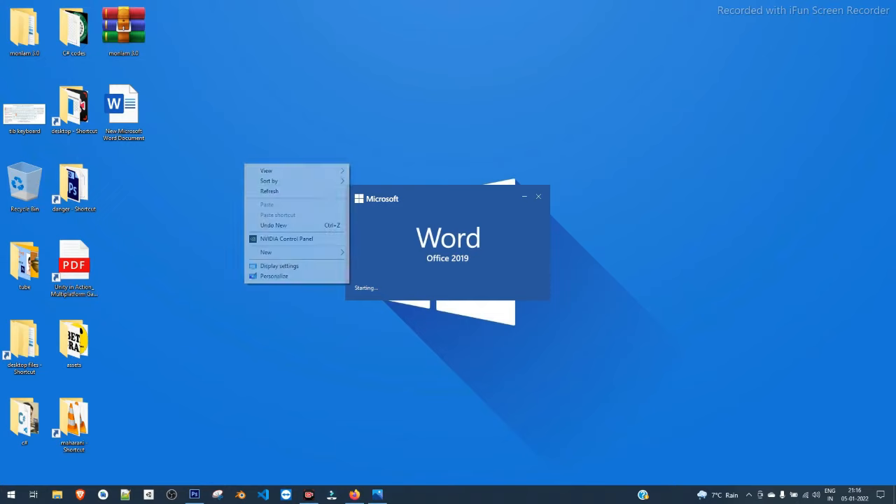
left_click(269, 192)
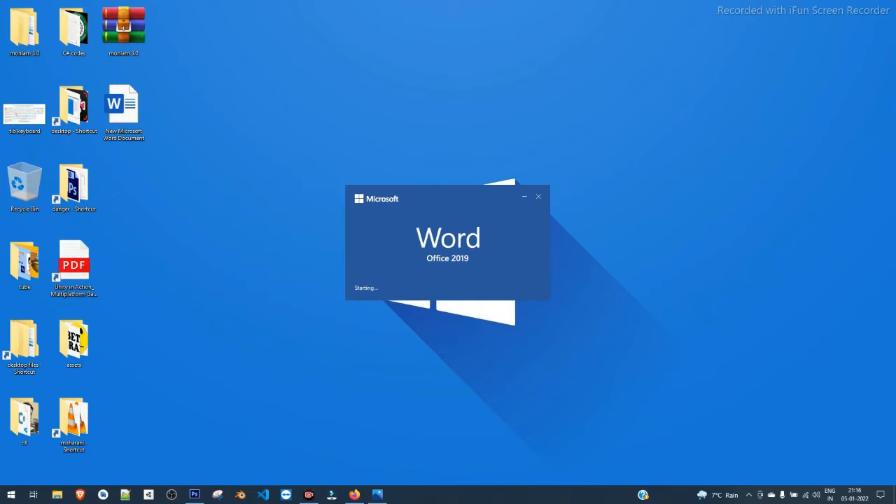
right_click(254, 196)
left_click(270, 224)
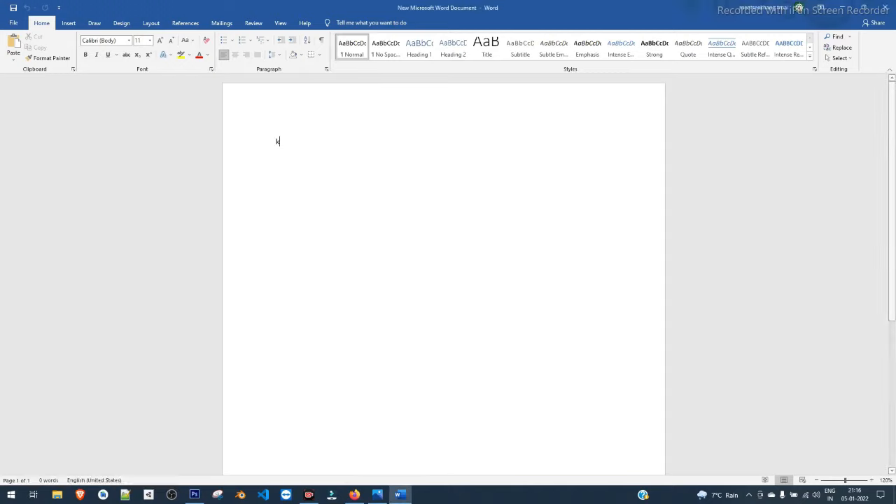
type("kkkk")
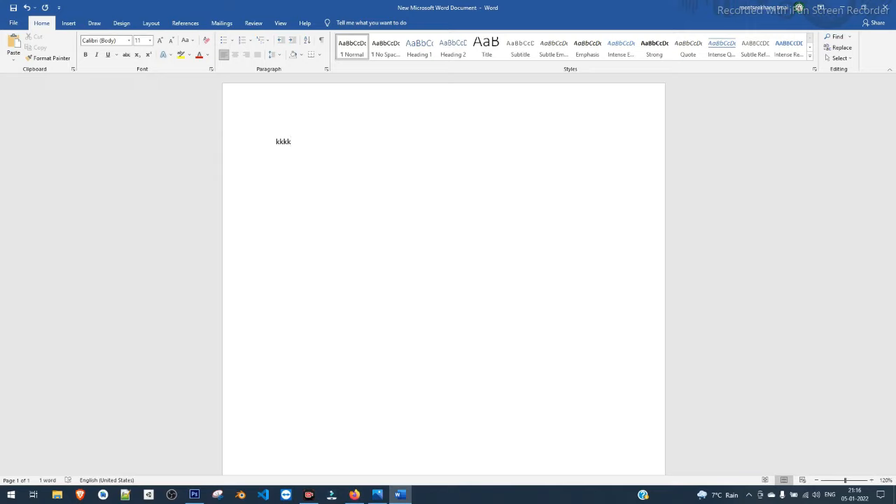
type("-")
key("BackSpace")
key("BackSpace")
key("BackSpace")
key("BackSpace")
key("BackSpace")
Step: Write the Tibetan sentence "བོད་ཀྱི་བདག་པོ་བོད་མི་ཡིན།" in the blank document
type("བོད་ཀྱི")
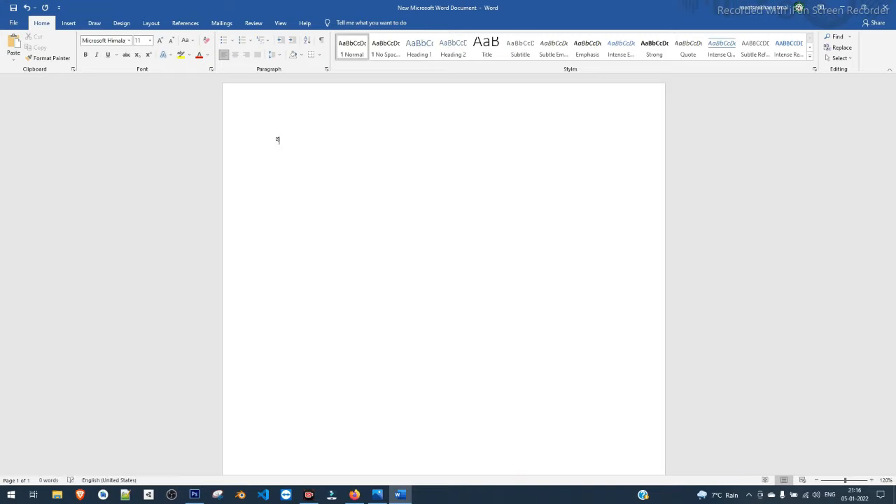
key("BackSpace")
type("་བདག་པོ་བོད་མི་ཡིན།")
Step: Enlarge the whole Tibetan sentence to font size 48 and place the cursor at its end
key("ctrl+a")
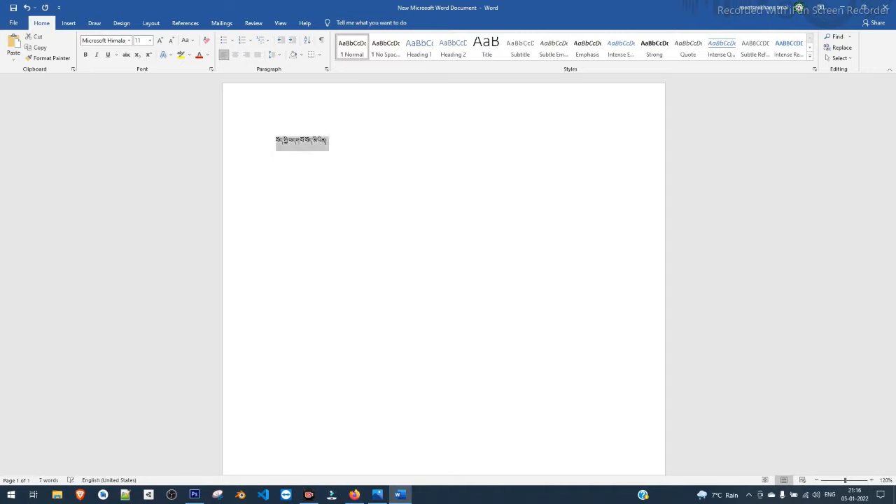
key("ctrl+shift+period")
key("ctrl+shift+period")
key("ctrl+shift+period")
key("ctrl+shift+period")
key("ctrl+shift+period")
key("ctrl+shift+period")
key("ctrl+shift+period")
key("ctrl+shift+period")
key("ctrl+shift+period")
key("ctrl+shift+period")
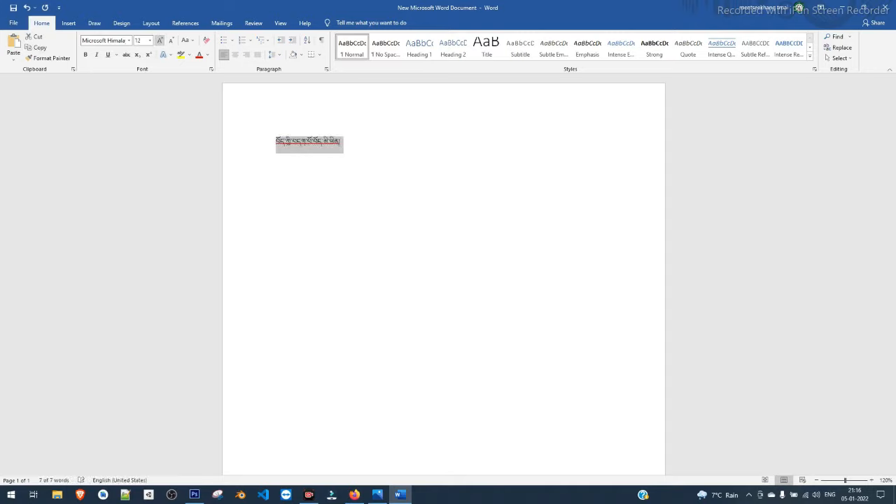
key("ctrl+shift+period")
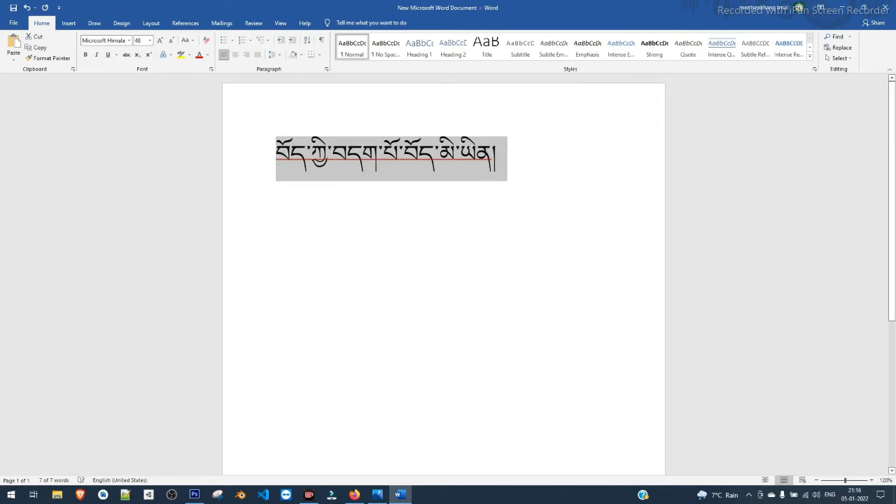
left_click(498, 155)
left_click_drag(498, 155, 276, 155)
left_click(498, 156)
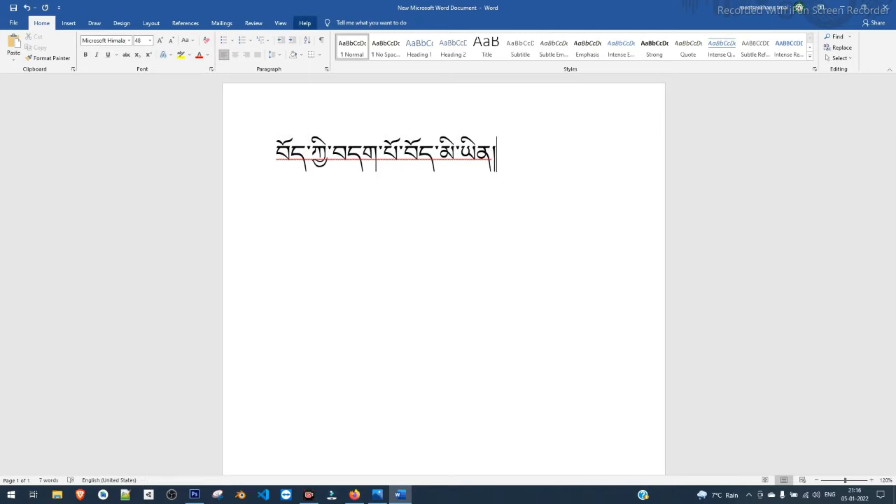
left_click(305, 23)
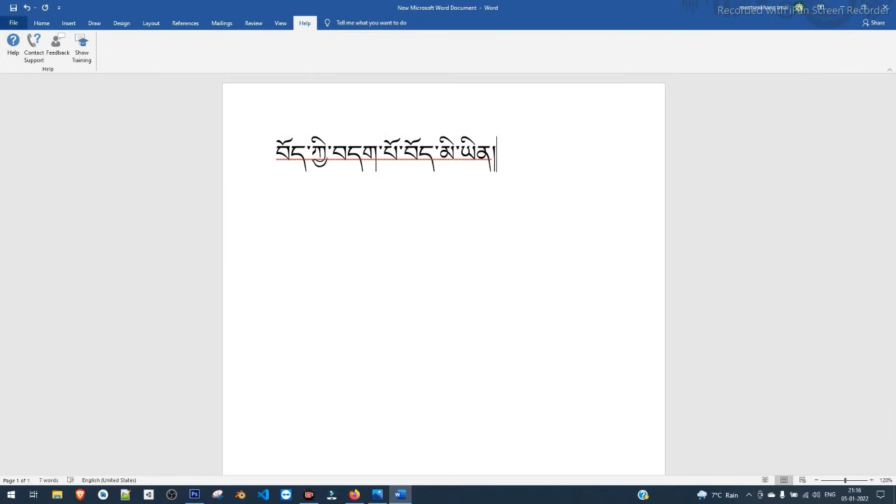
left_click(14, 23)
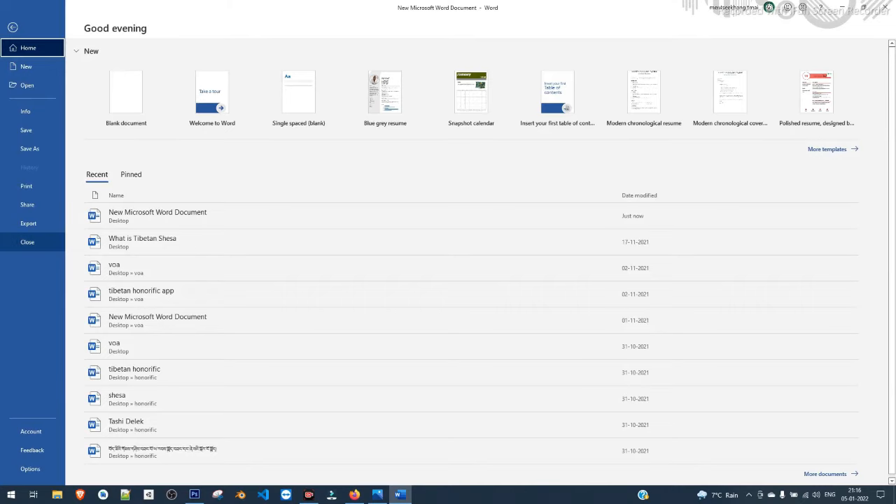
left_click(27, 241)
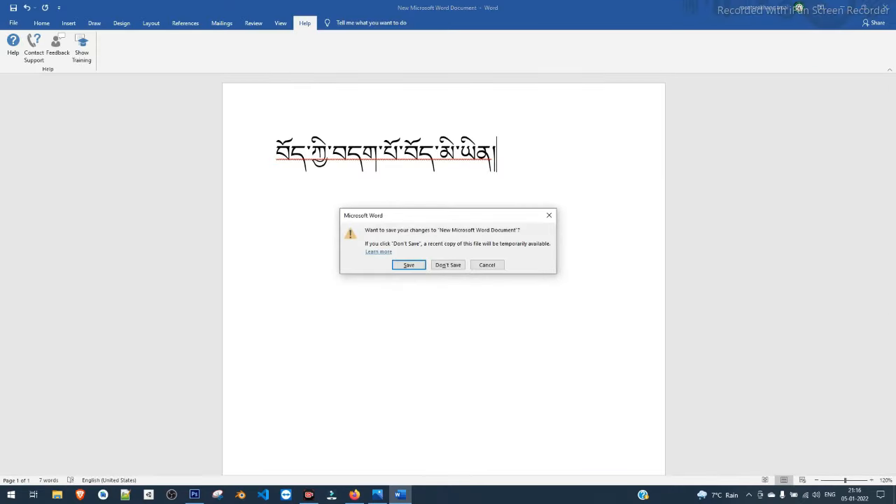
left_click(487, 265)
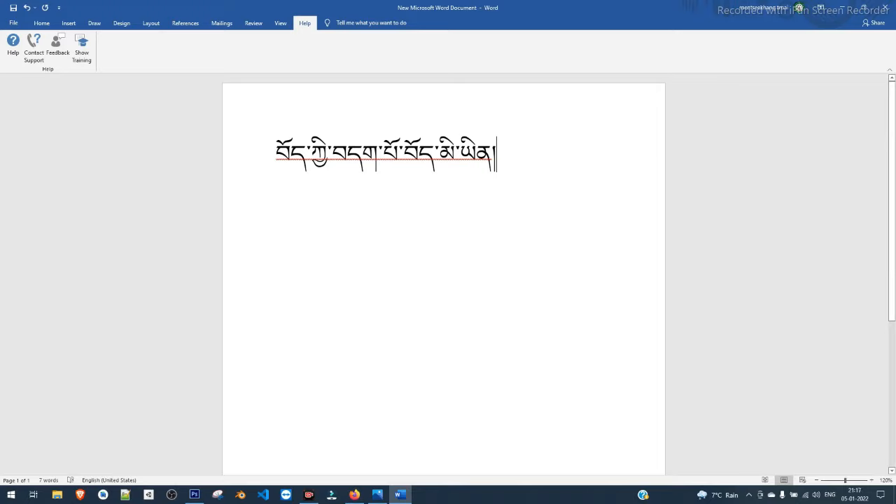
left_click_drag(496, 153, 378, 158)
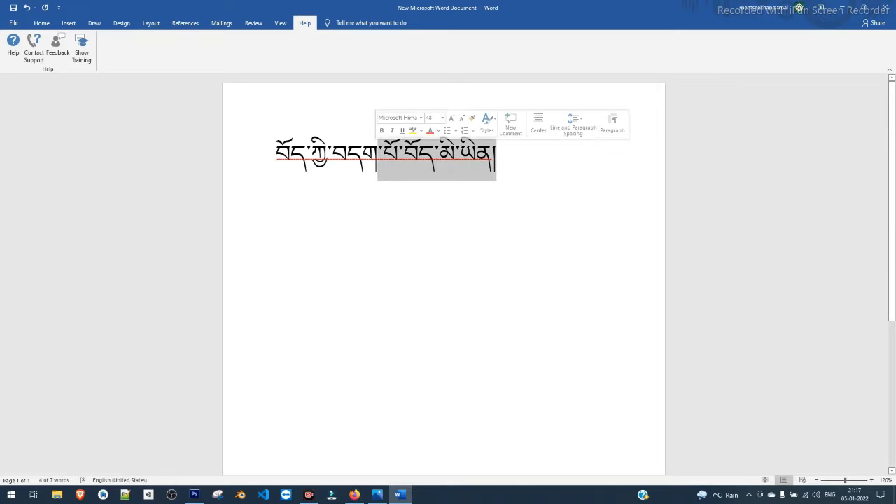
left_click(291, 154)
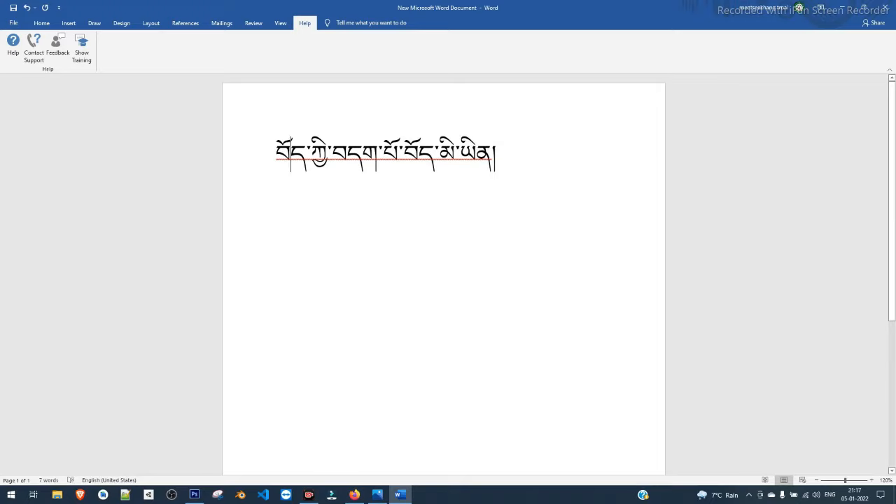
left_click_drag(498, 155, 272, 155)
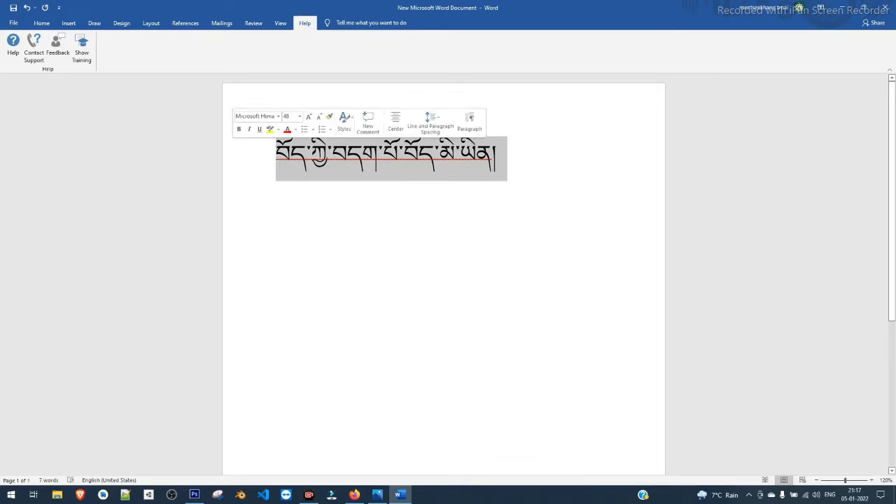
left_click(514, 157)
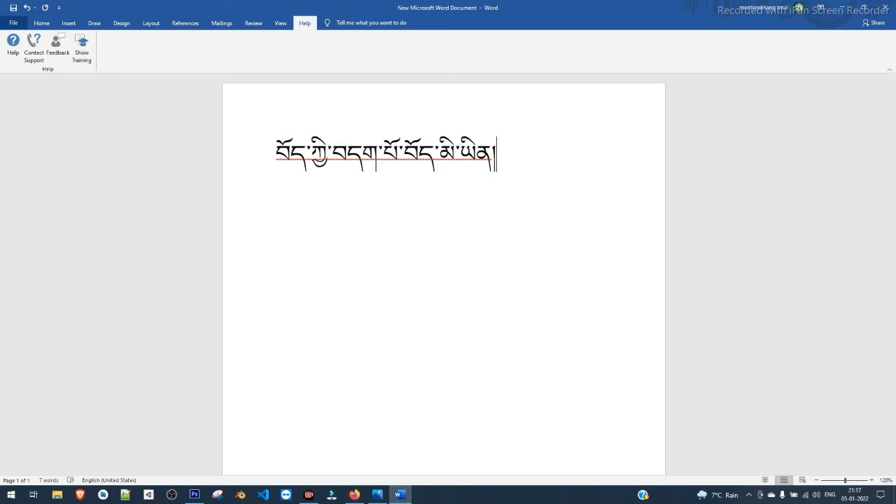
Step: Open the Language preferences in Word Options and select English in the Office display language list
left_click(13, 23)
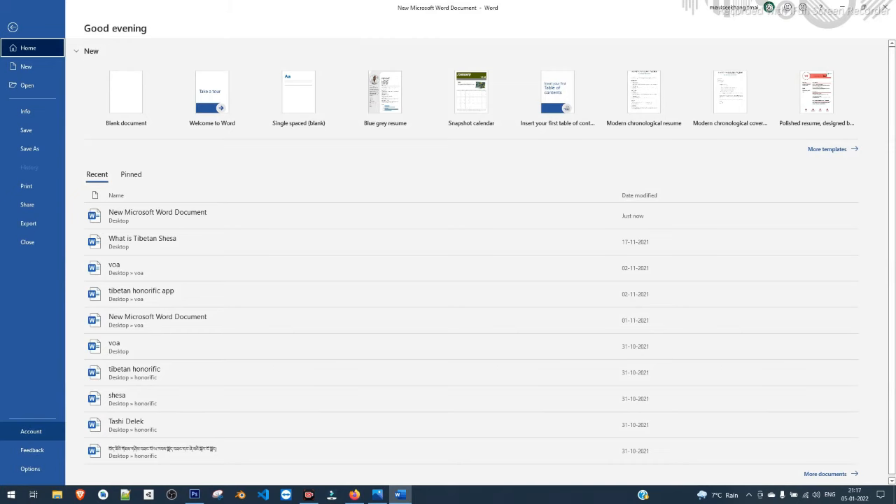
left_click(30, 469)
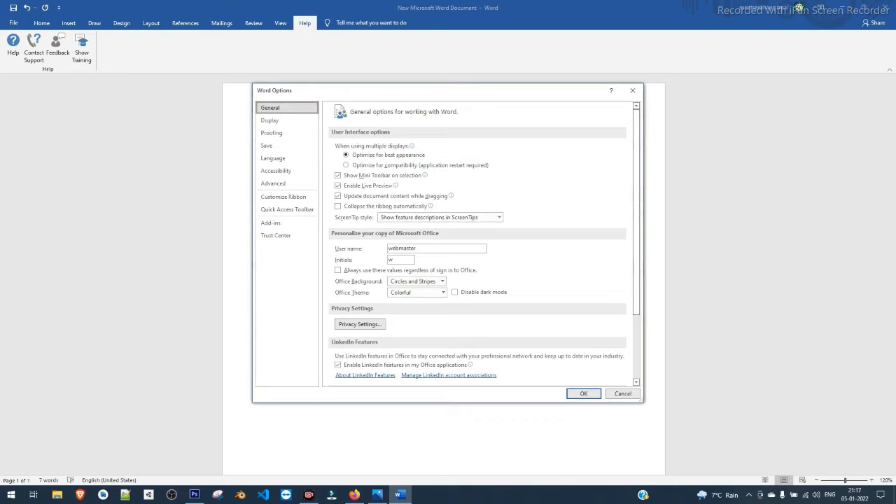
scroll(484, 243, "down", 3)
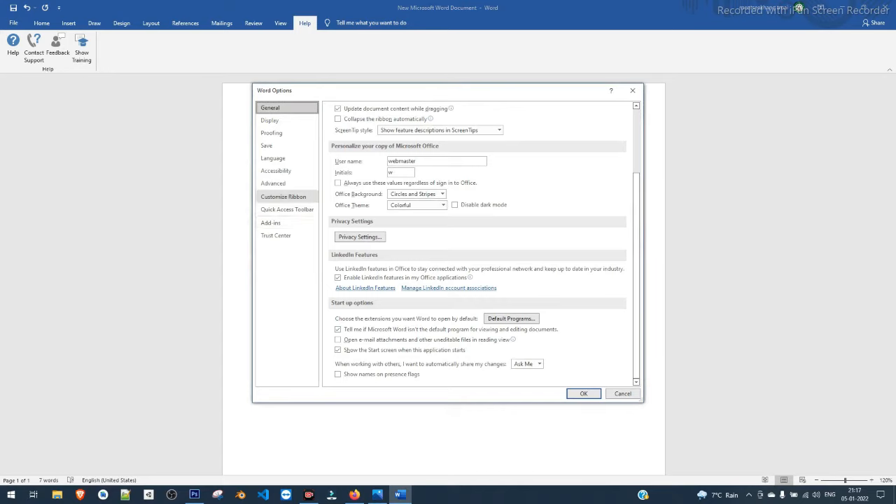
left_click(276, 158)
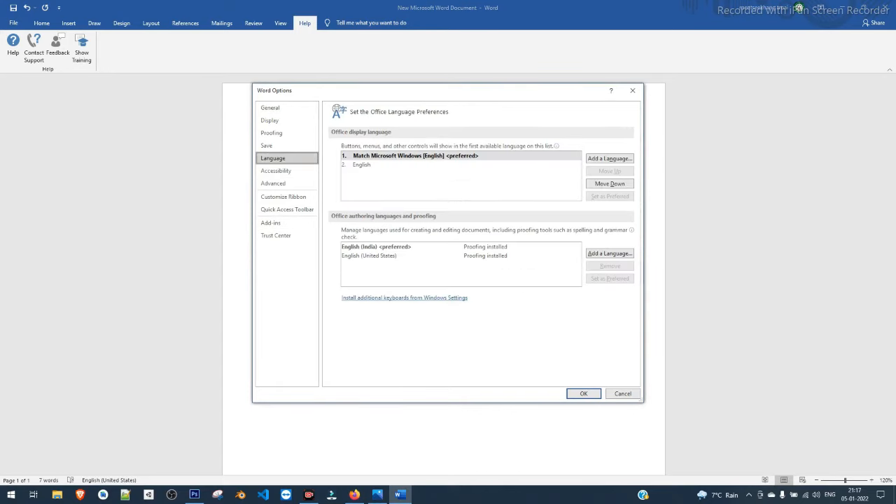
left_click(378, 164)
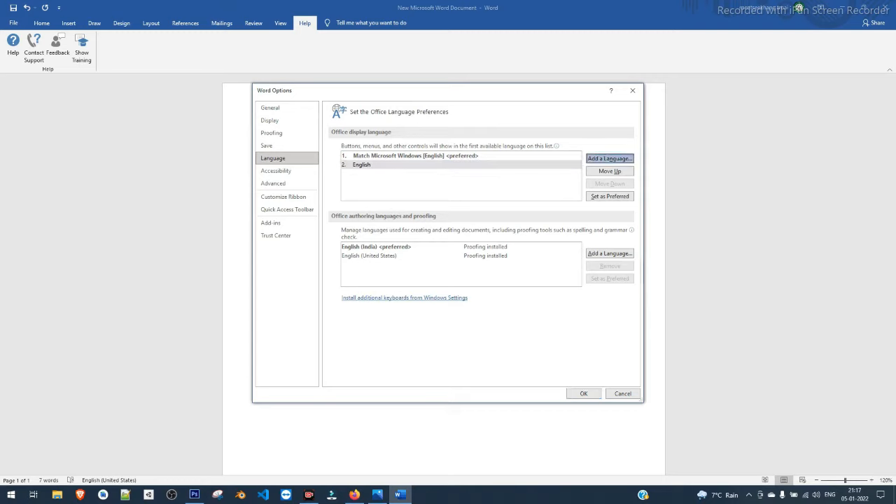
Step: Look through the full list of installable Office display languages and cancel without installing one
left_click(610, 159)
left_click_drag(523, 178, 523, 312)
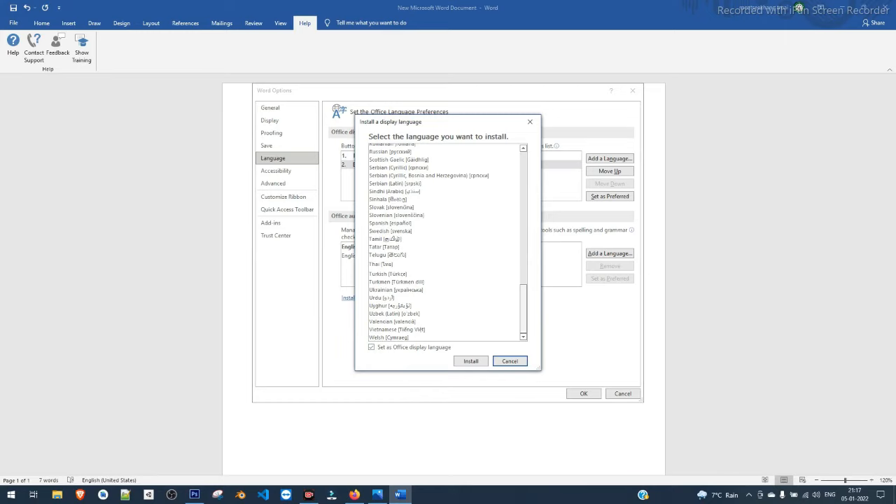
left_click_drag(523, 308, 523, 175)
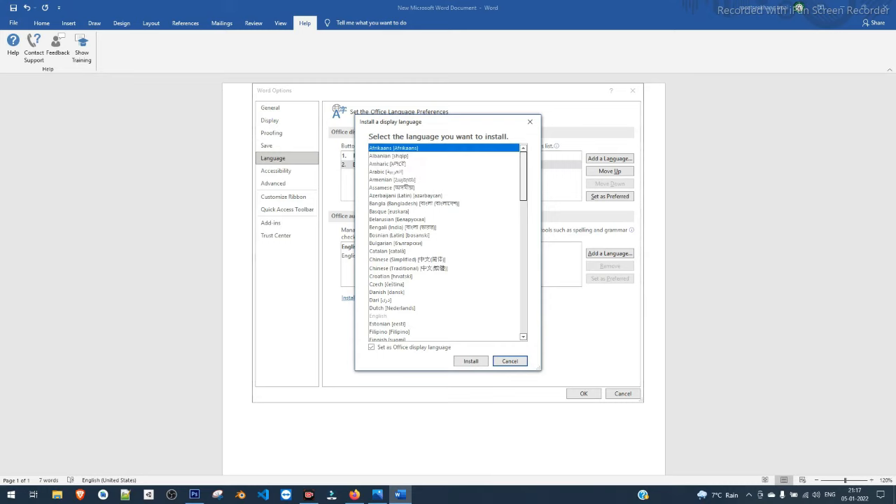
left_click(420, 243)
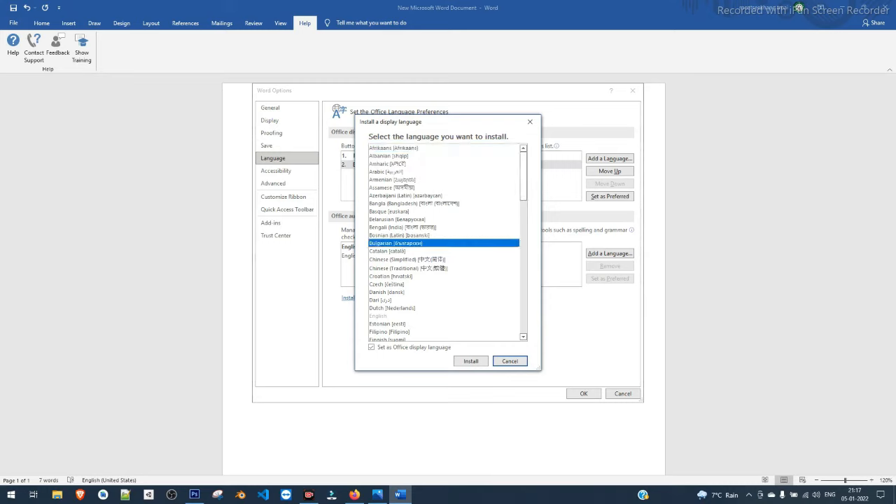
left_click(420, 291)
left_click(420, 268)
left_click(420, 300)
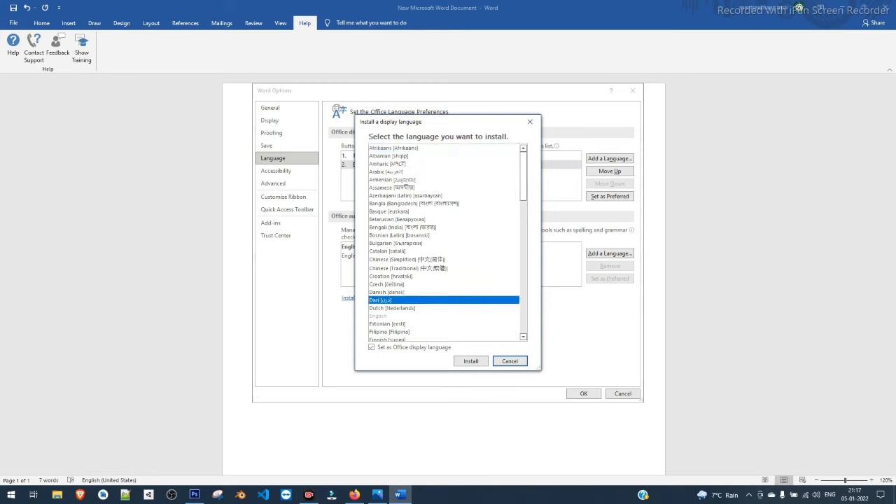
left_click(419, 284)
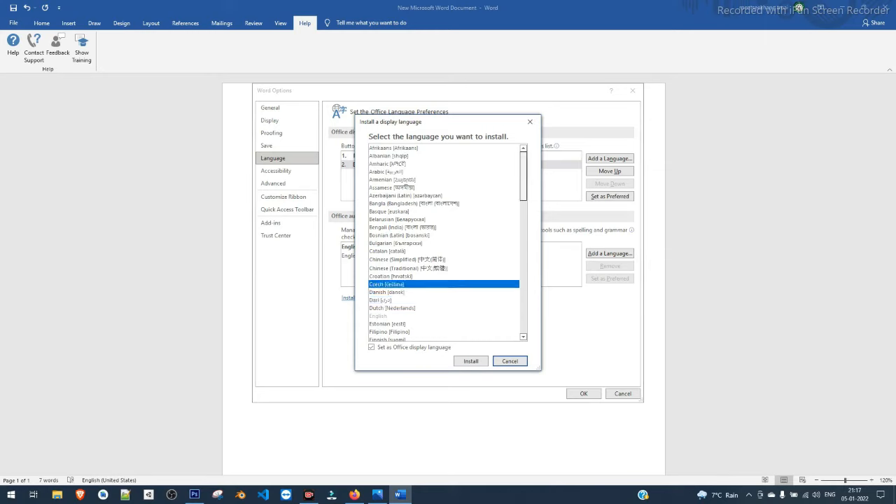
left_click_drag(523, 176, 523, 309)
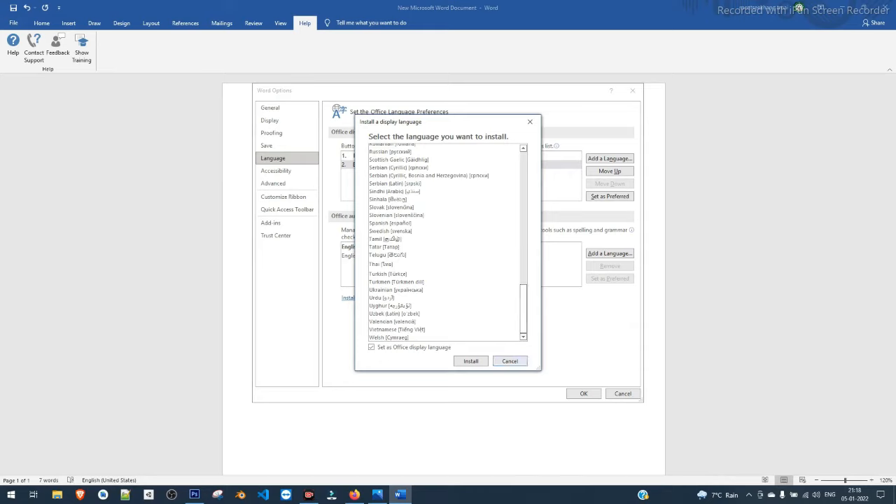
left_click(509, 360)
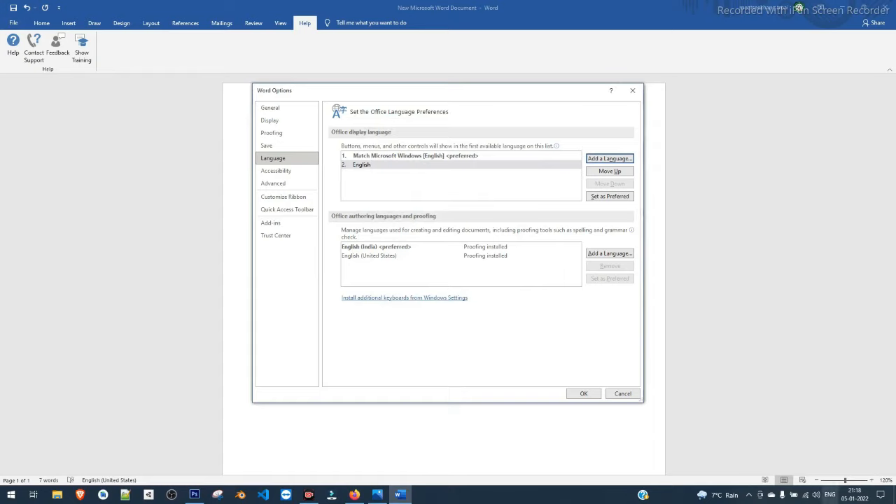
Step: Check the system's input language list for the active Monlam Bod-yig3 Unicode keyboard and dismiss the list
left_click(830, 494)
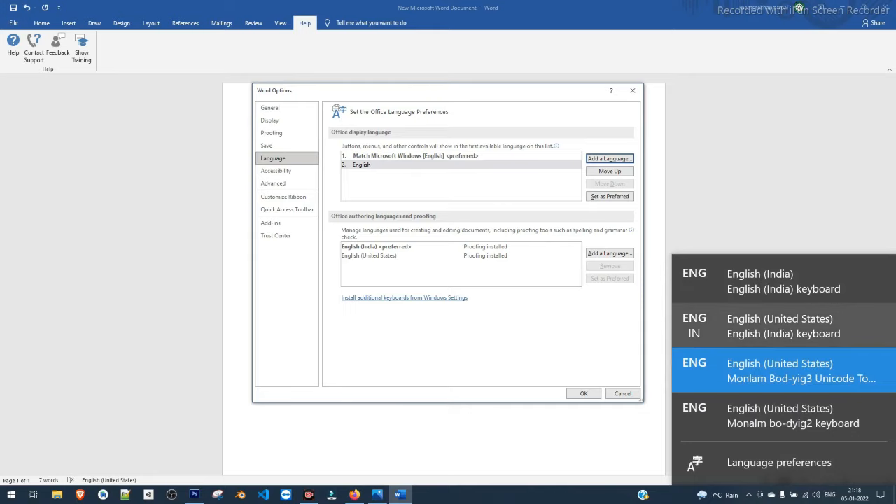
key("Escape")
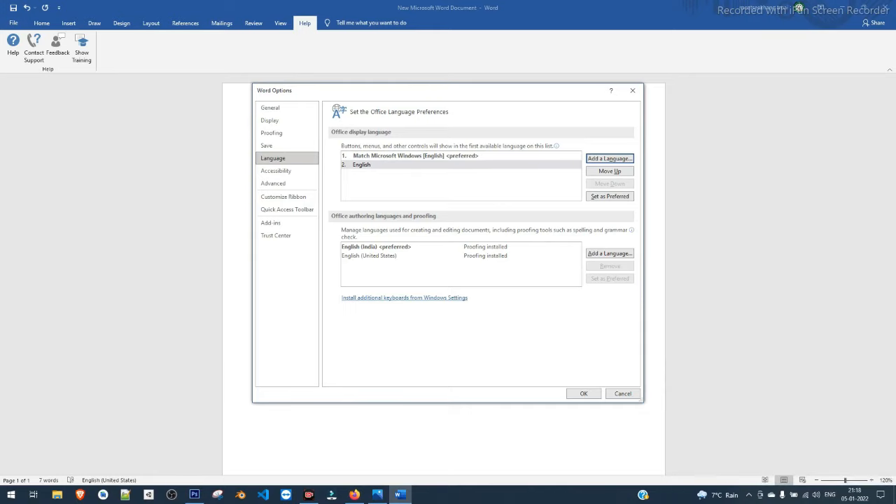
Step: Look over the installable Office display languages once more and leave the Word Options without changes
left_click_drag(345, 94, 334, 117)
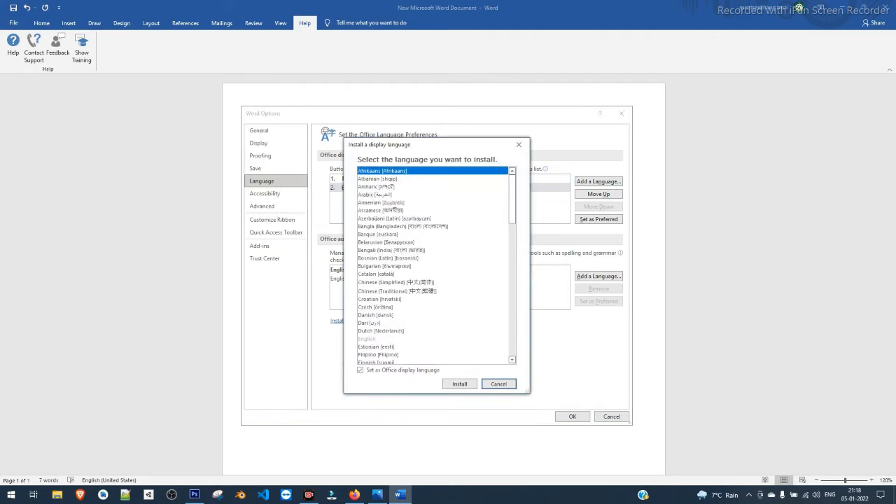
key("Escape")
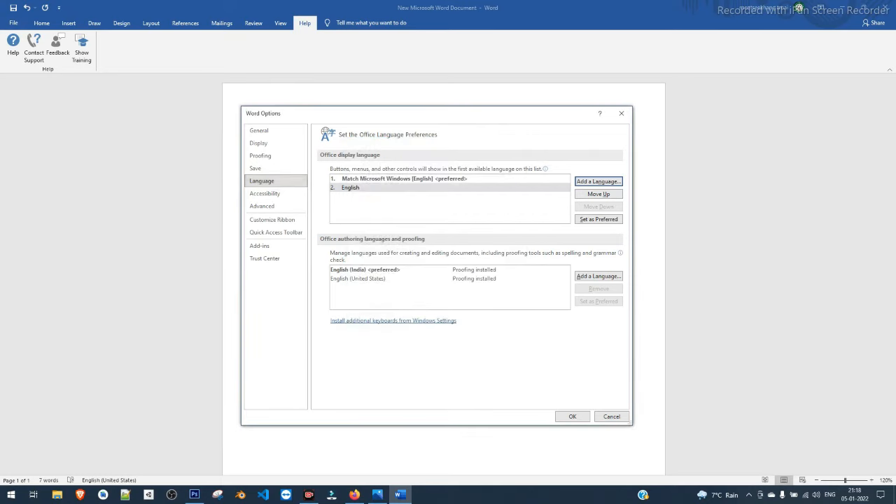
left_click(611, 416)
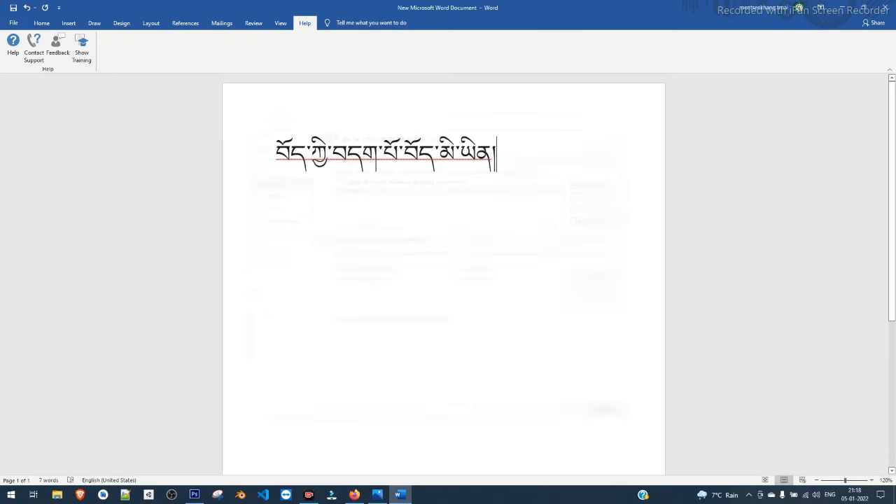
Step: Reopen the Word Options language preferences, check the end of the installable display languages list, highlight Telugu, and cancel without installing
left_click(13, 22)
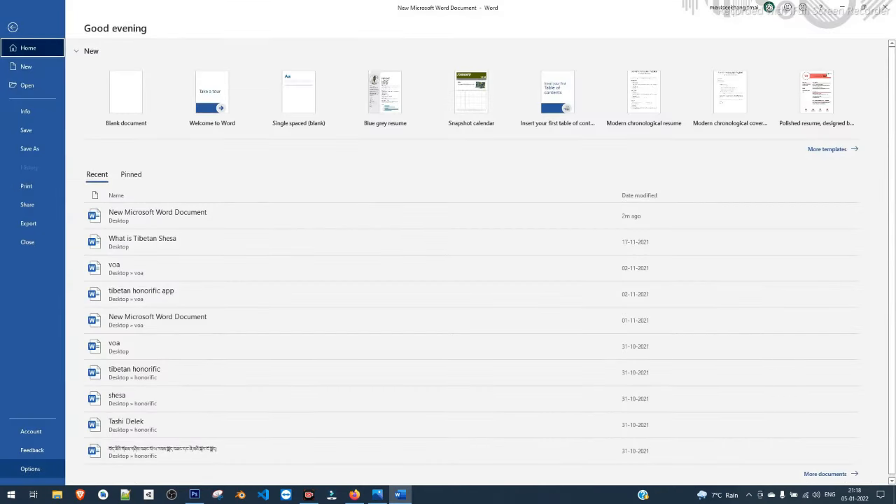
left_click(30, 468)
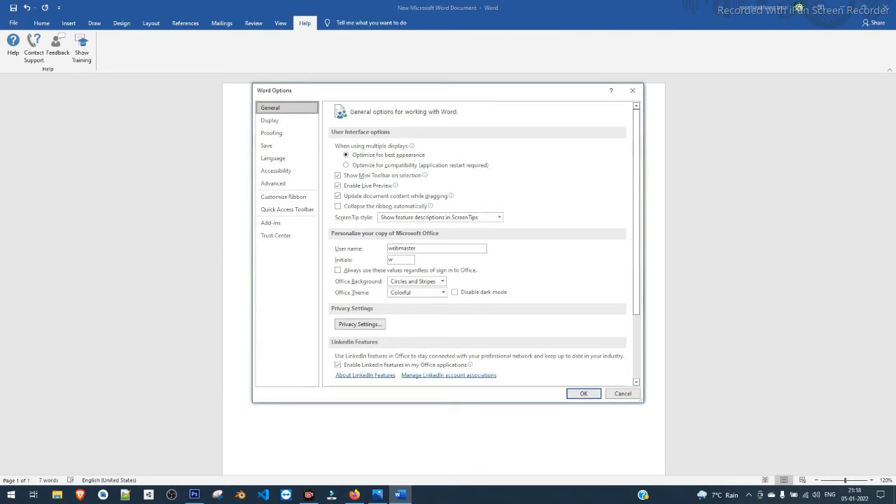
left_click(273, 158)
left_click(609, 158)
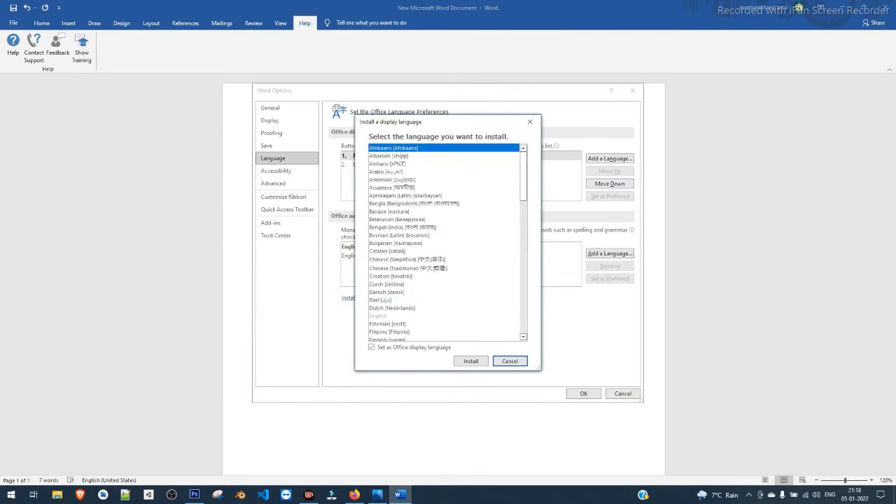
left_click_drag(523, 177, 523, 310)
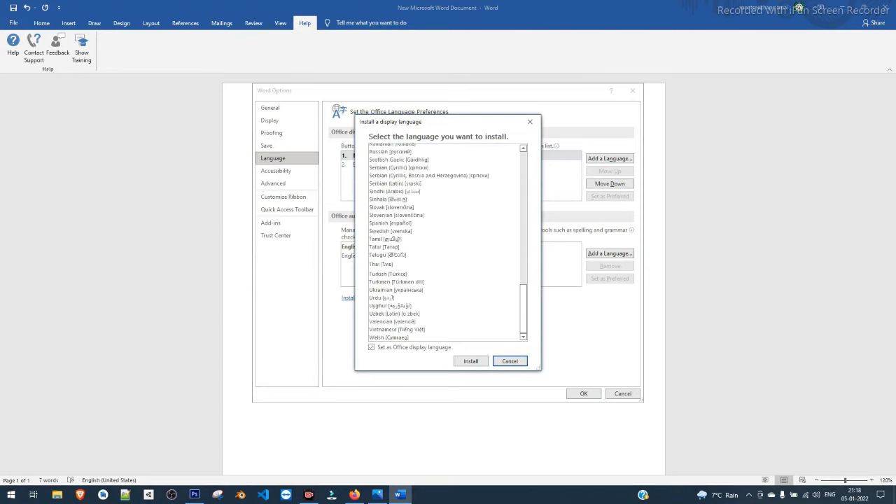
left_click(413, 254)
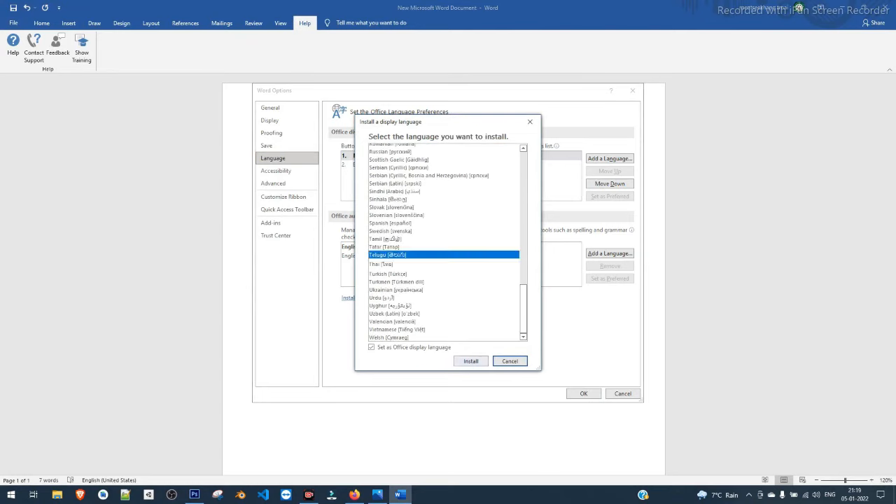
left_click(510, 360)
left_click(622, 393)
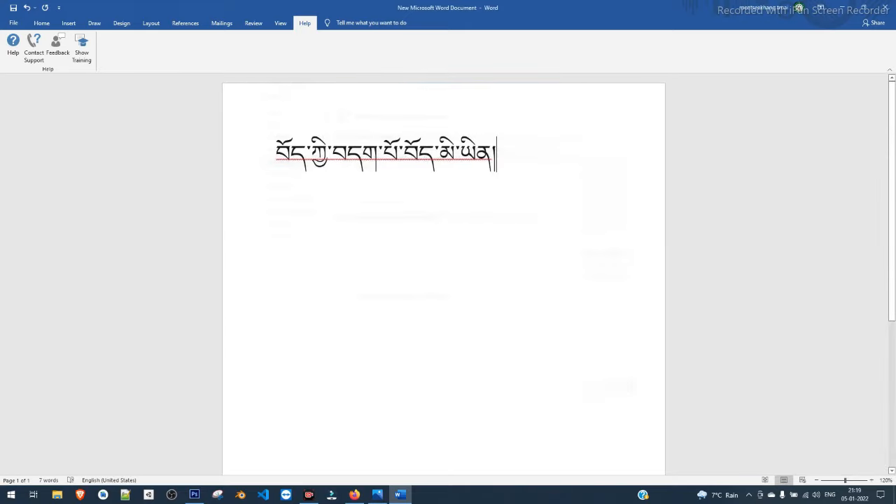
Step: Bring up the review commands and place the cursor at the end of the Tibetan sentence
left_click(327, 154)
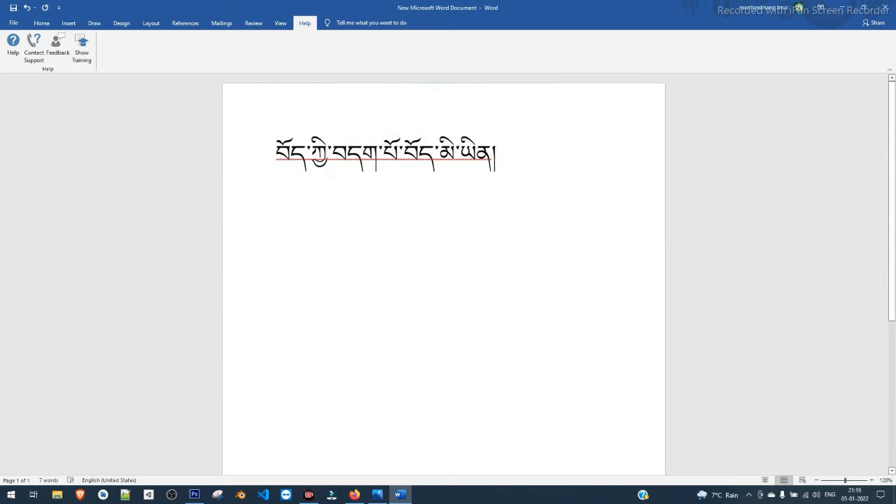
key("shift+Left")
key("End")
key("ctrl+a")
left_click(496, 154)
left_click(254, 23)
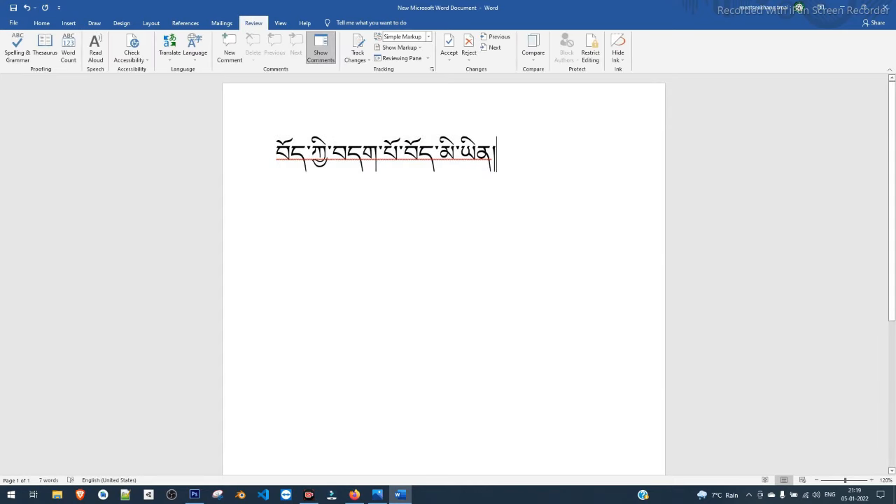
key("ctrl+a")
left_click(496, 157)
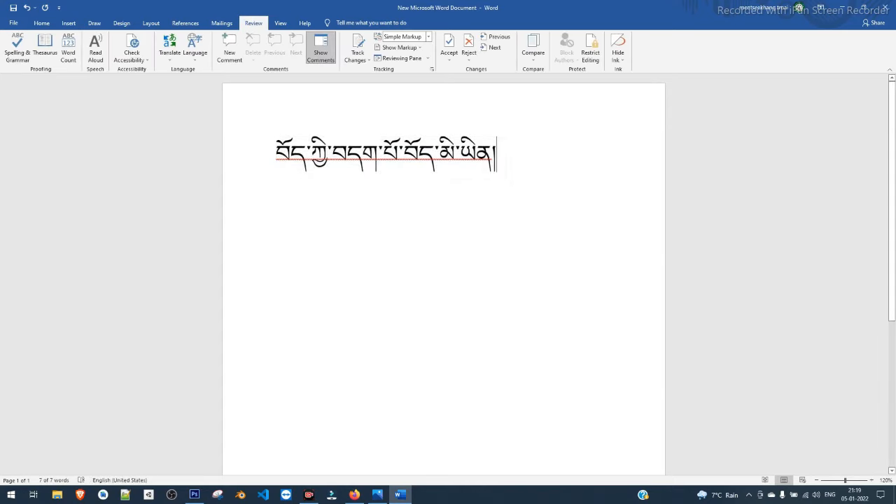
Step: Switch the input language to English (India) and write "Tibet belongs to tibetans" on a new line below the Tibetan sentence
key("Return")
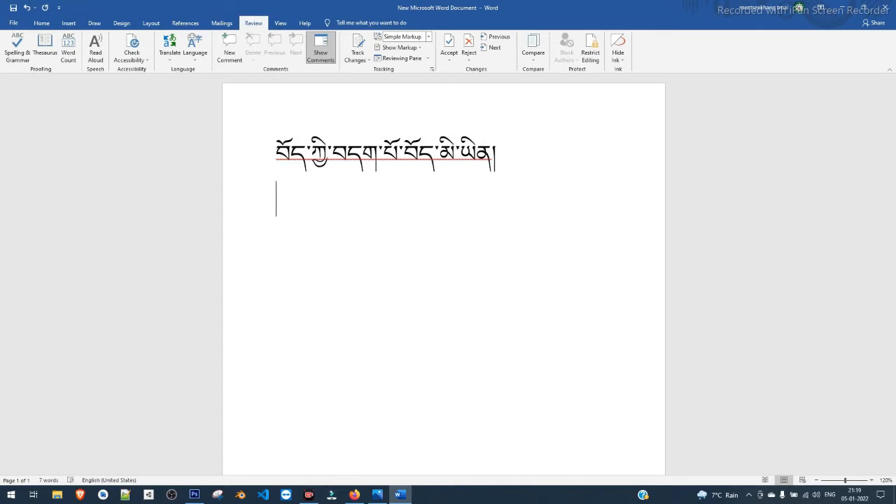
type("༿")
key("BackSpace")
key("super+space")
type("k")
key("BackSpace")
type("tibet belogn")
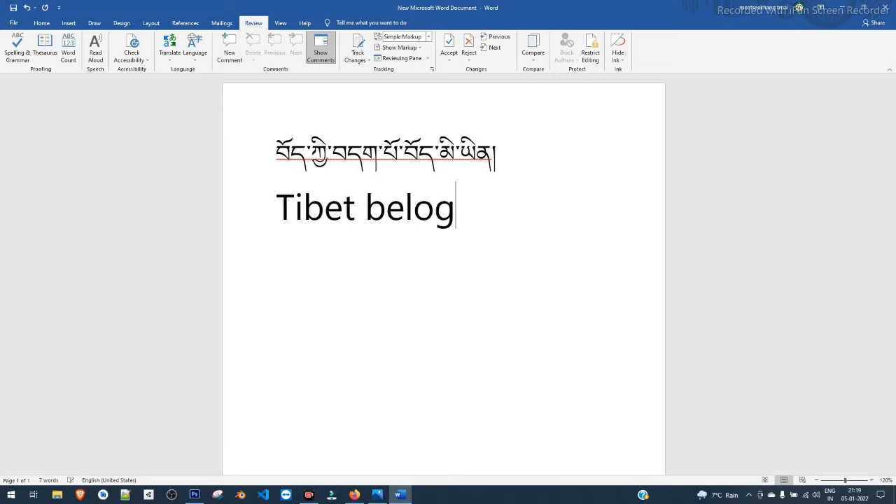
key("BackSpace")
key("BackSpace")
type("ngs to tibetans")
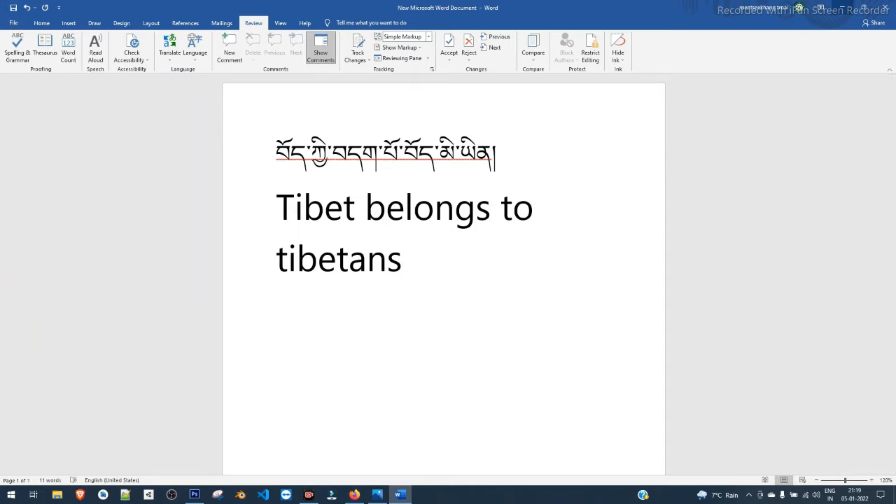
Step: Minimize the Word document and refresh the desktop twice
left_click(842, 7)
right_click(347, 152)
left_click(372, 179)
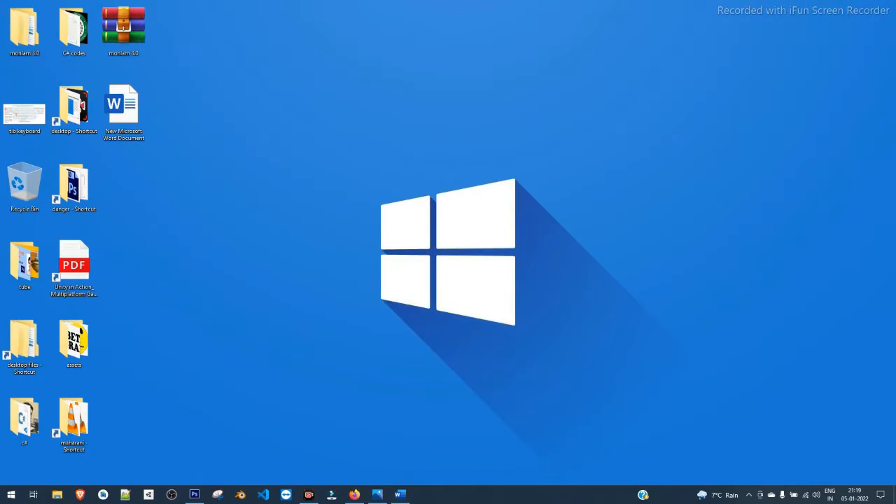
right_click(342, 256)
left_click(365, 283)
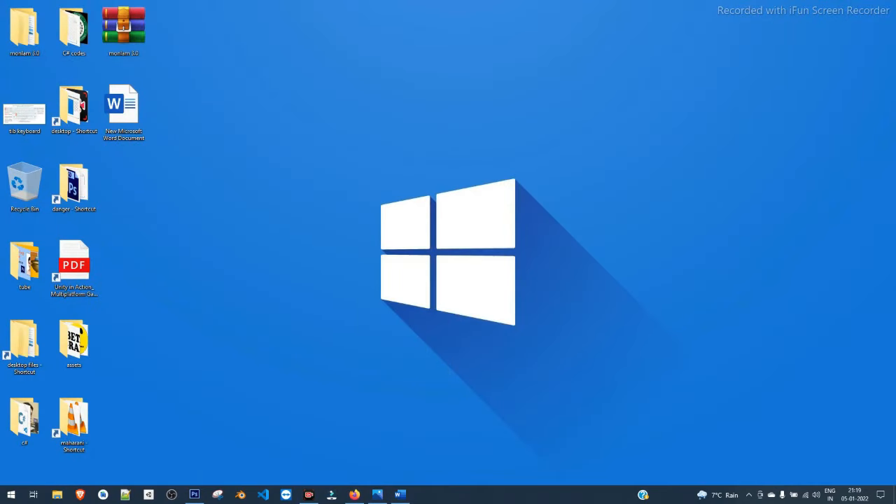